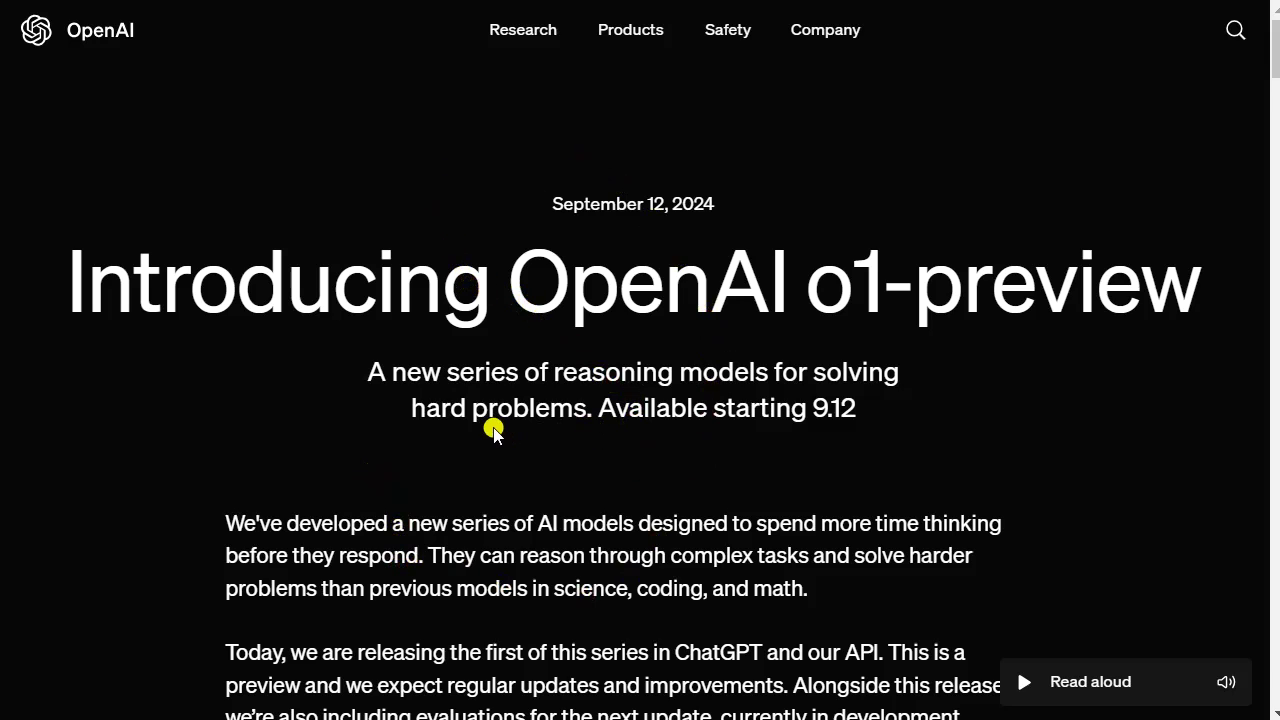
# - Scroll the o1-preview blog post down until the 'How it works' heading is at the top
pyautogui.scroll(-5, 497, 430)
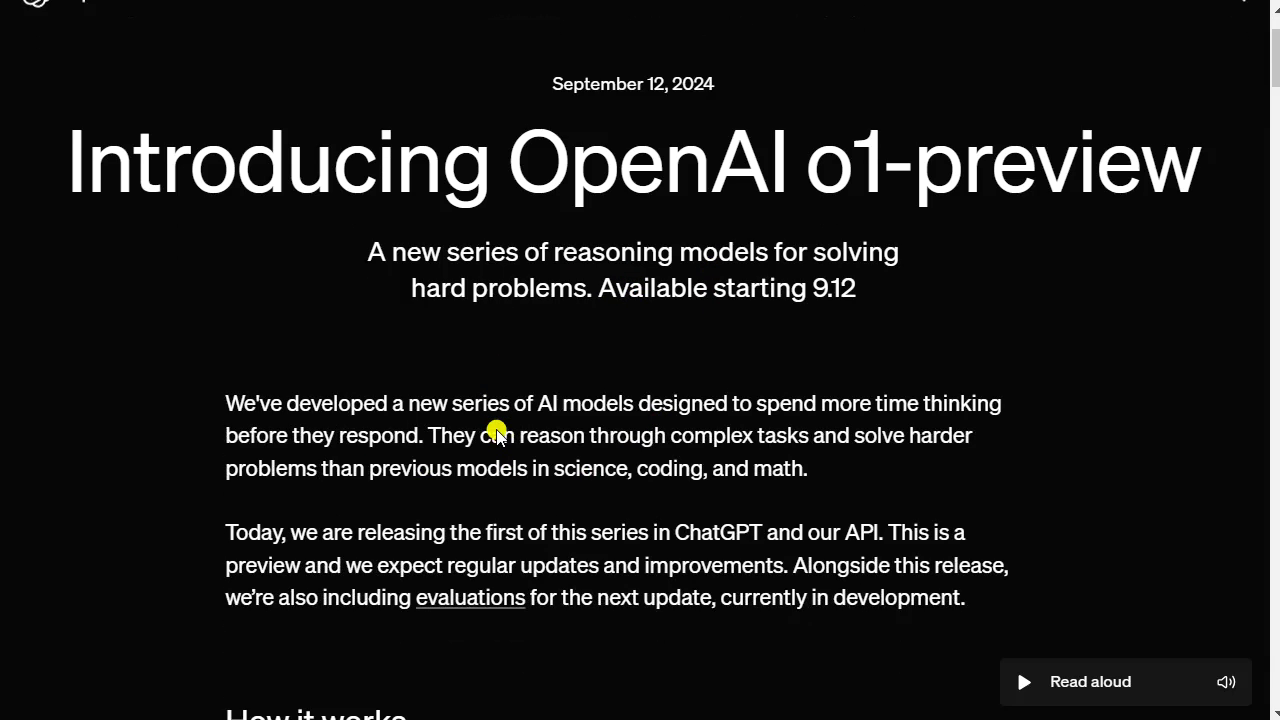
pyautogui.scroll(-1, 497, 450)
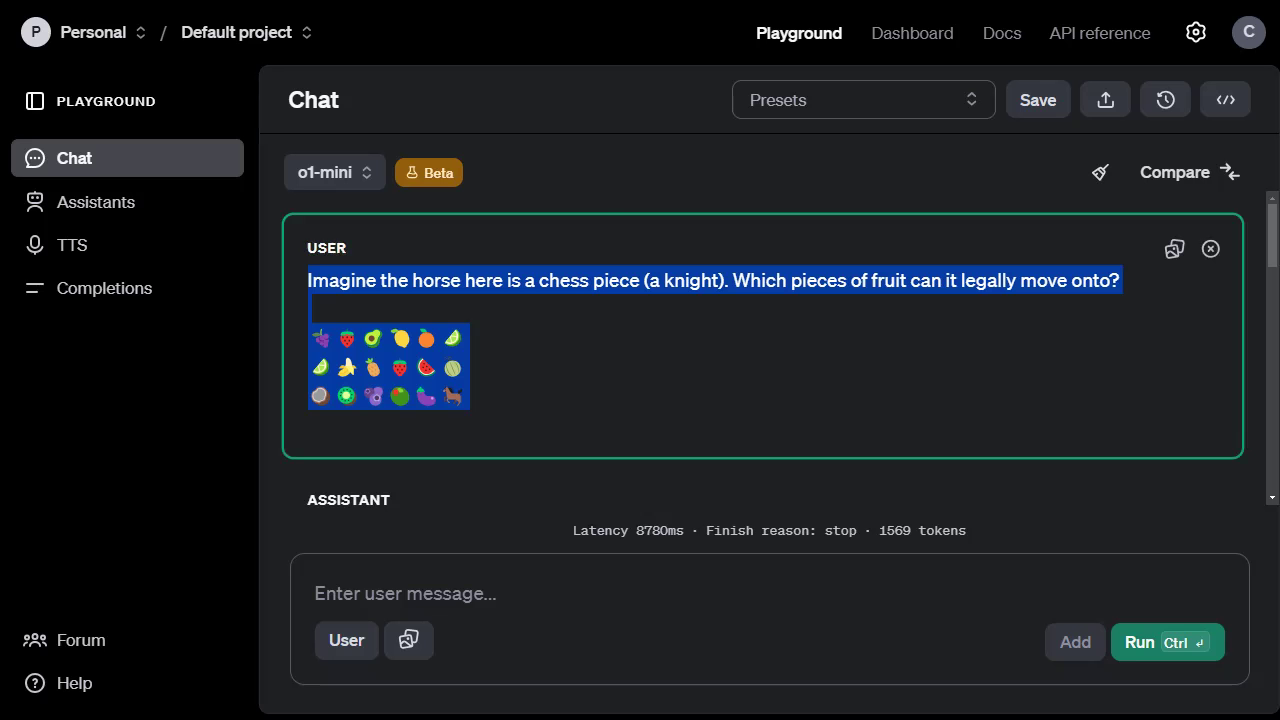
# - Delete the old knight question and fruit grid from the user message
pyautogui.click(563, 306)
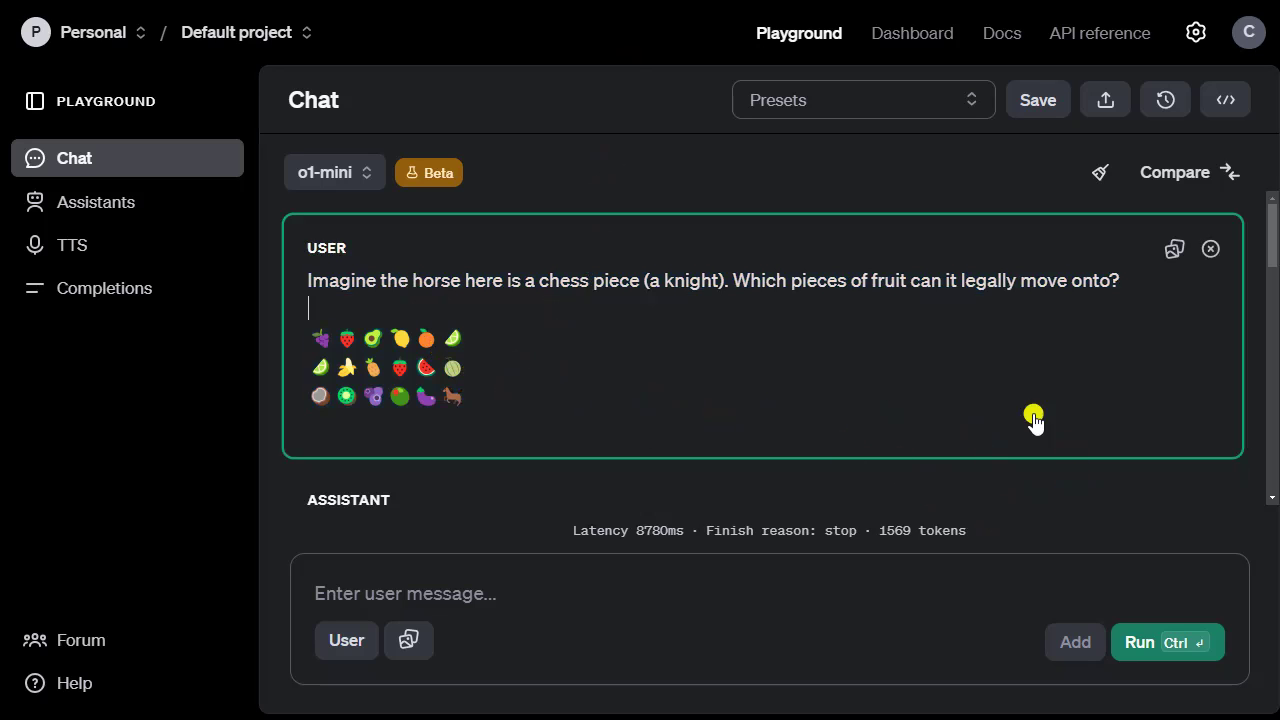
pyautogui.moveTo(543, 406); pyautogui.dragTo(258, 243)
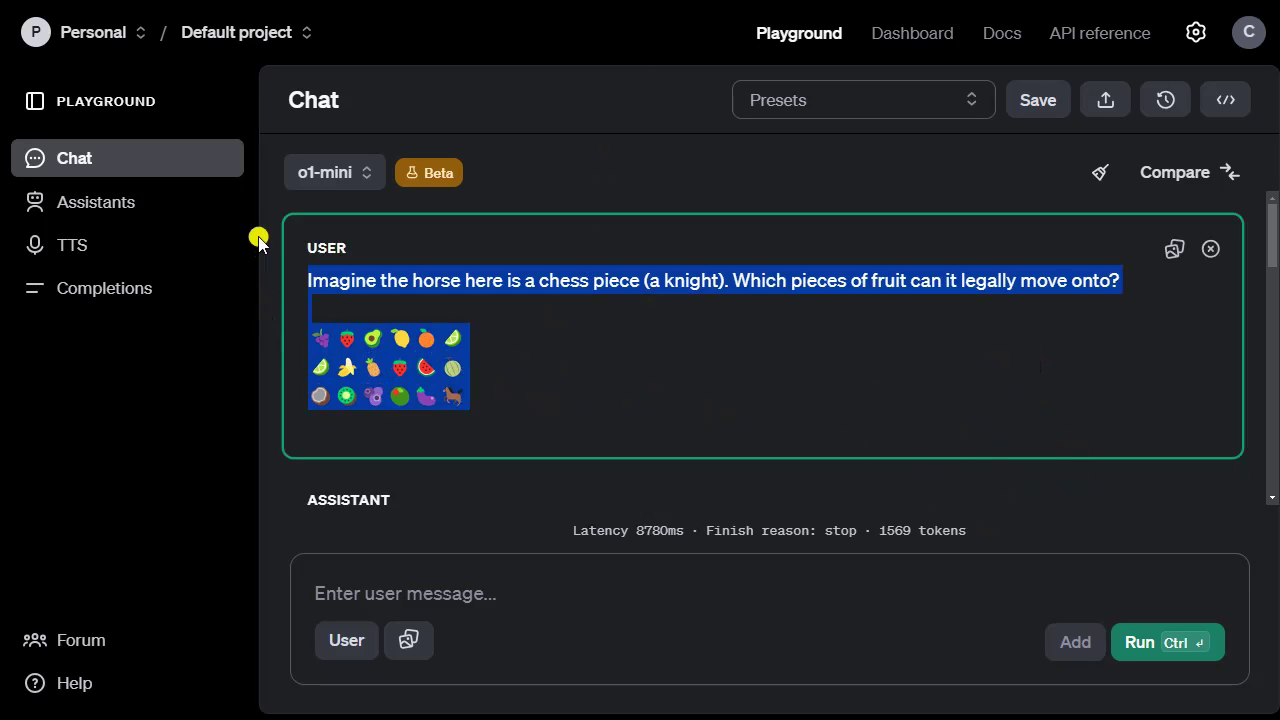
pyautogui.press('BackSpace')
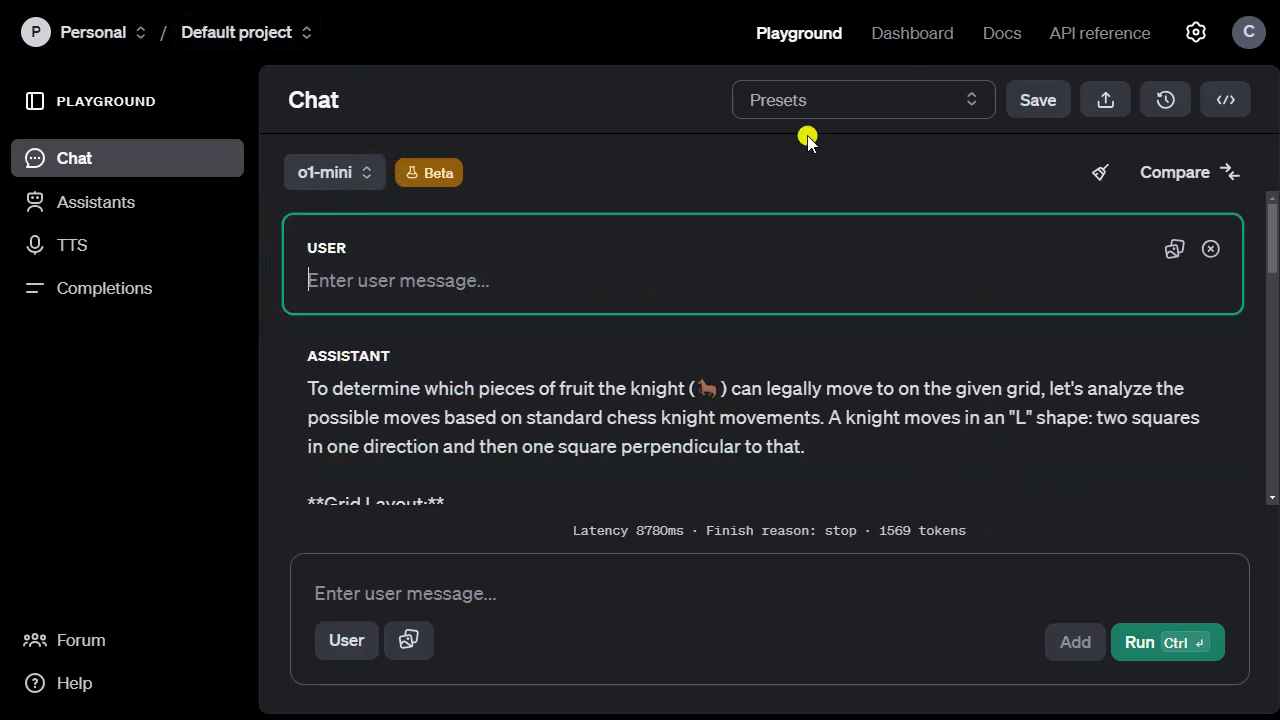
# - Reload the Playground for a fresh chat, keeping o1-mini as the model
pyautogui.press('F5')
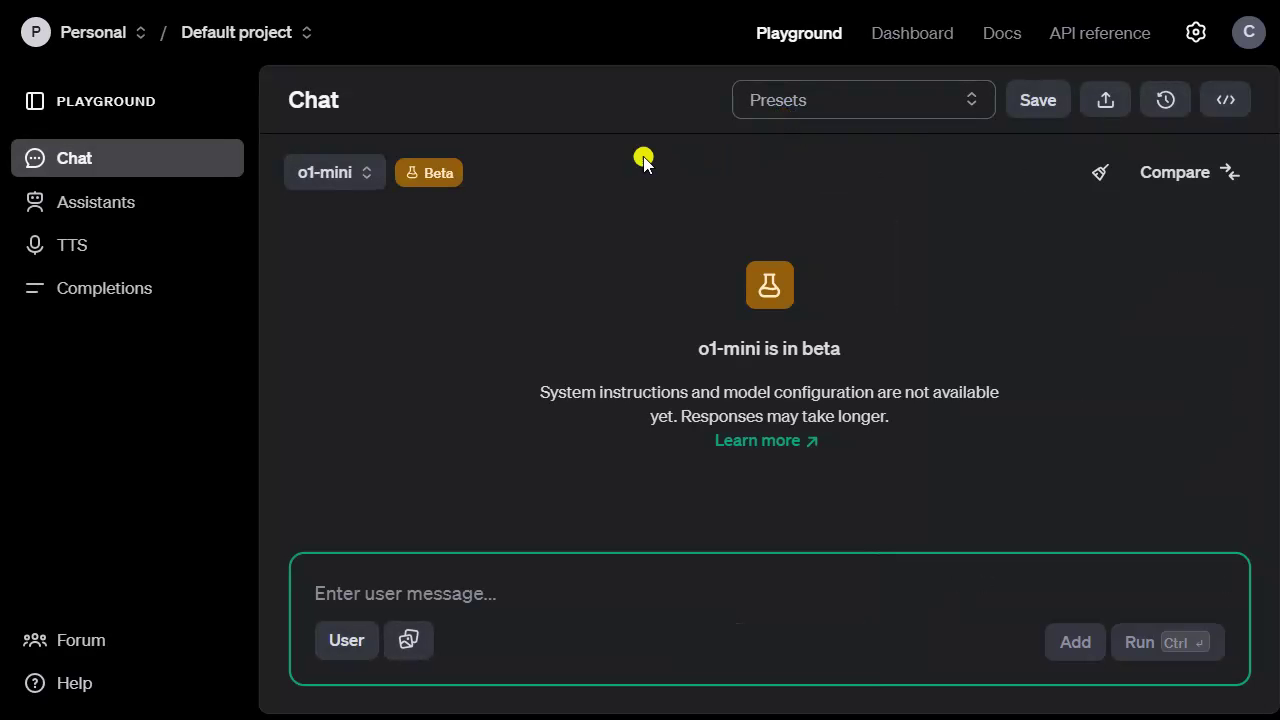
pyautogui.click(364, 172)
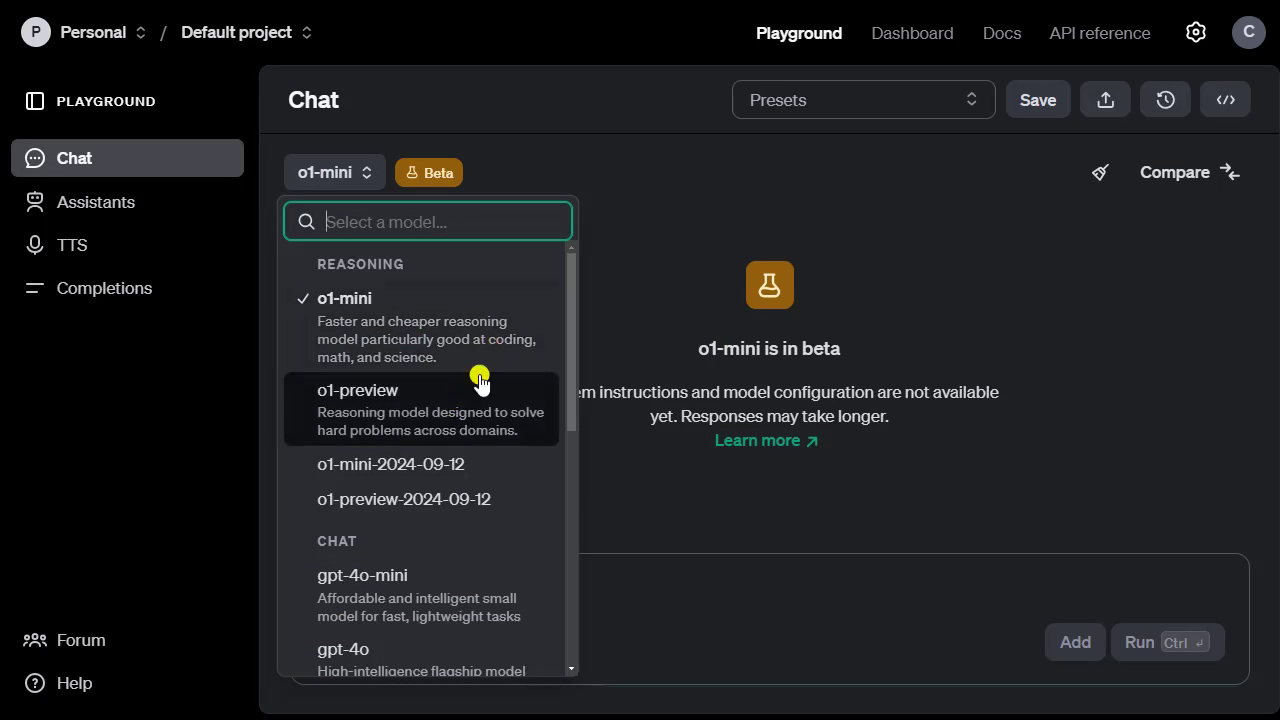
pyautogui.click(414, 312)
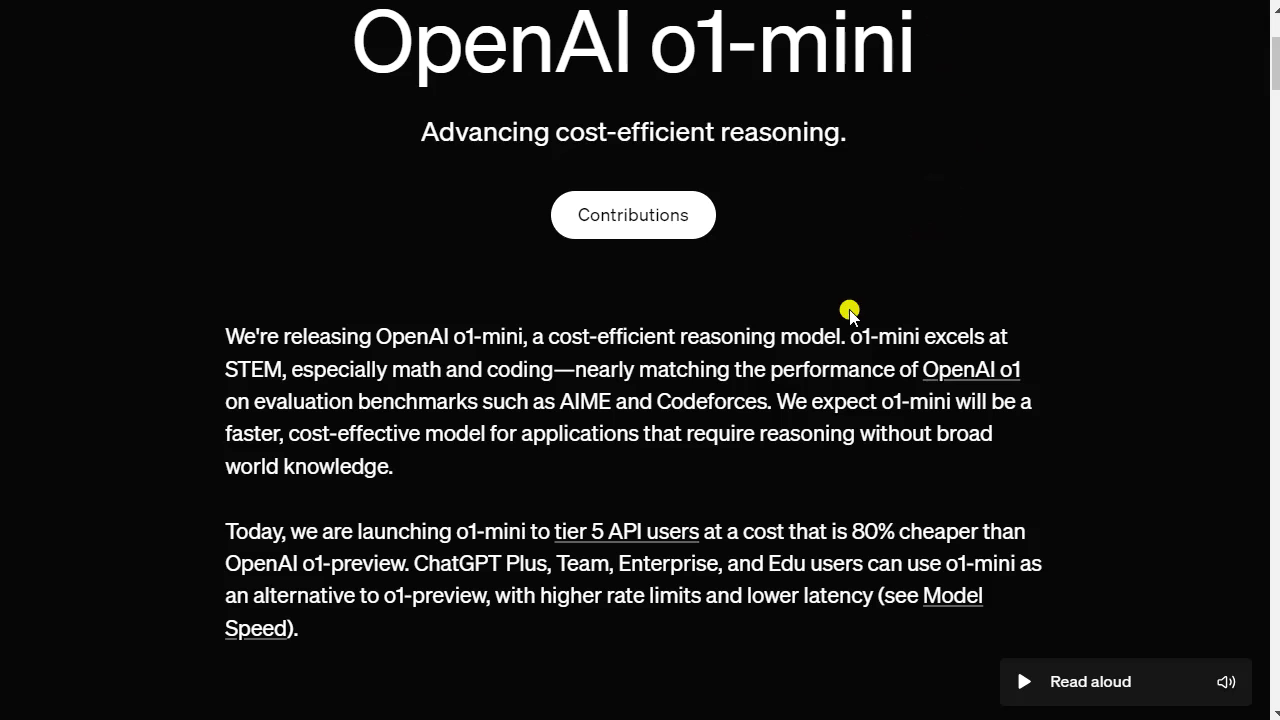
# - Bring the AIME chart into view and read the o1 and o1-mini (70.0%) data points
pyautogui.scroll(-15, 849, 312)
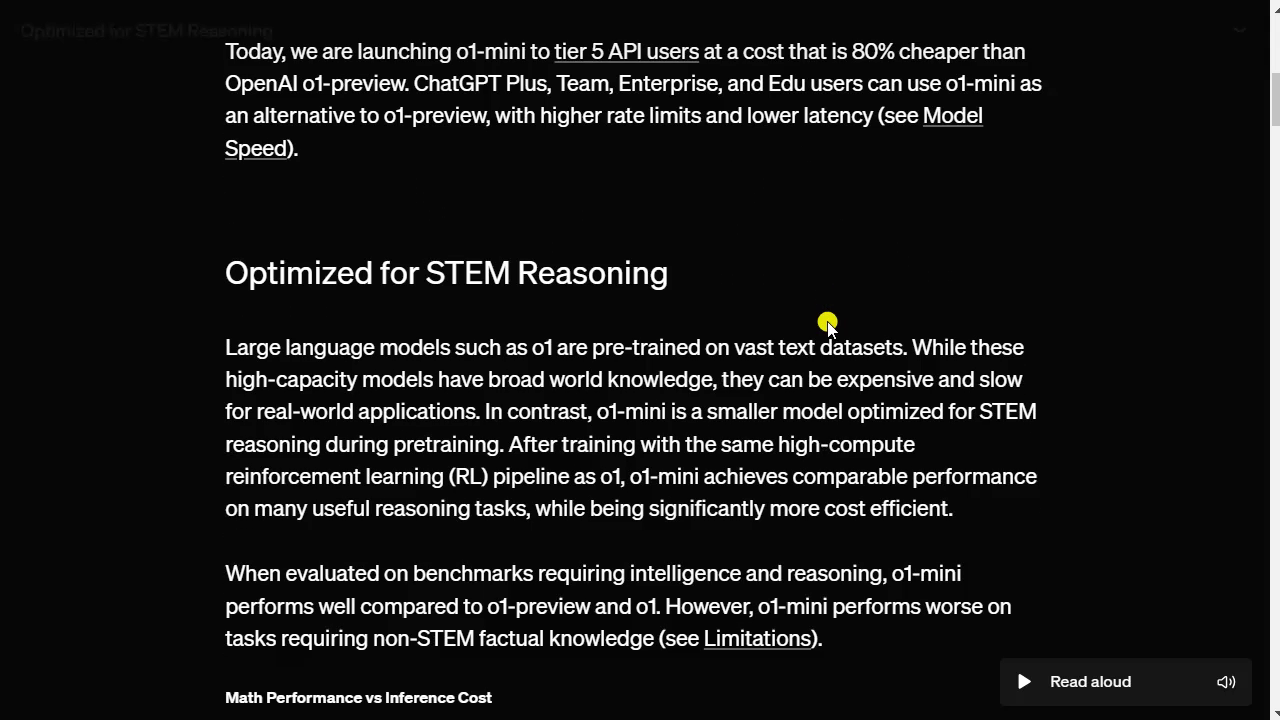
pyautogui.scroll(3, 758, 365)
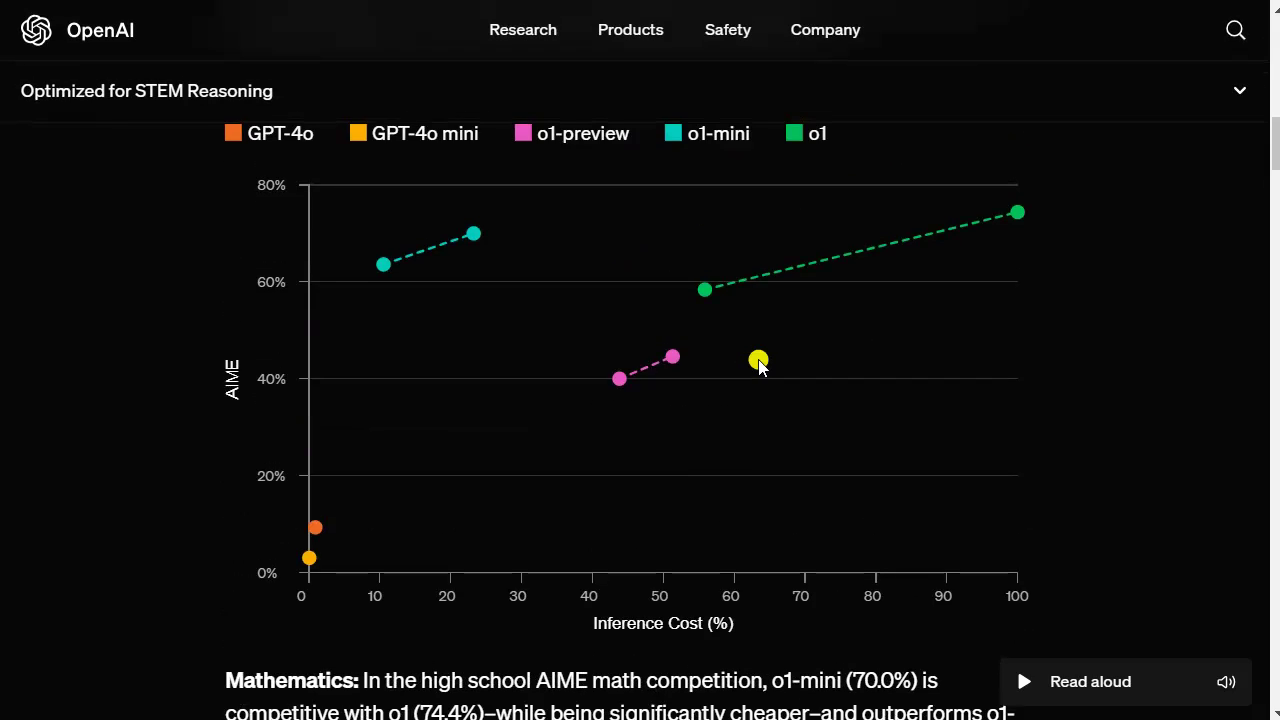
pyautogui.scroll(-1, 737, 374)
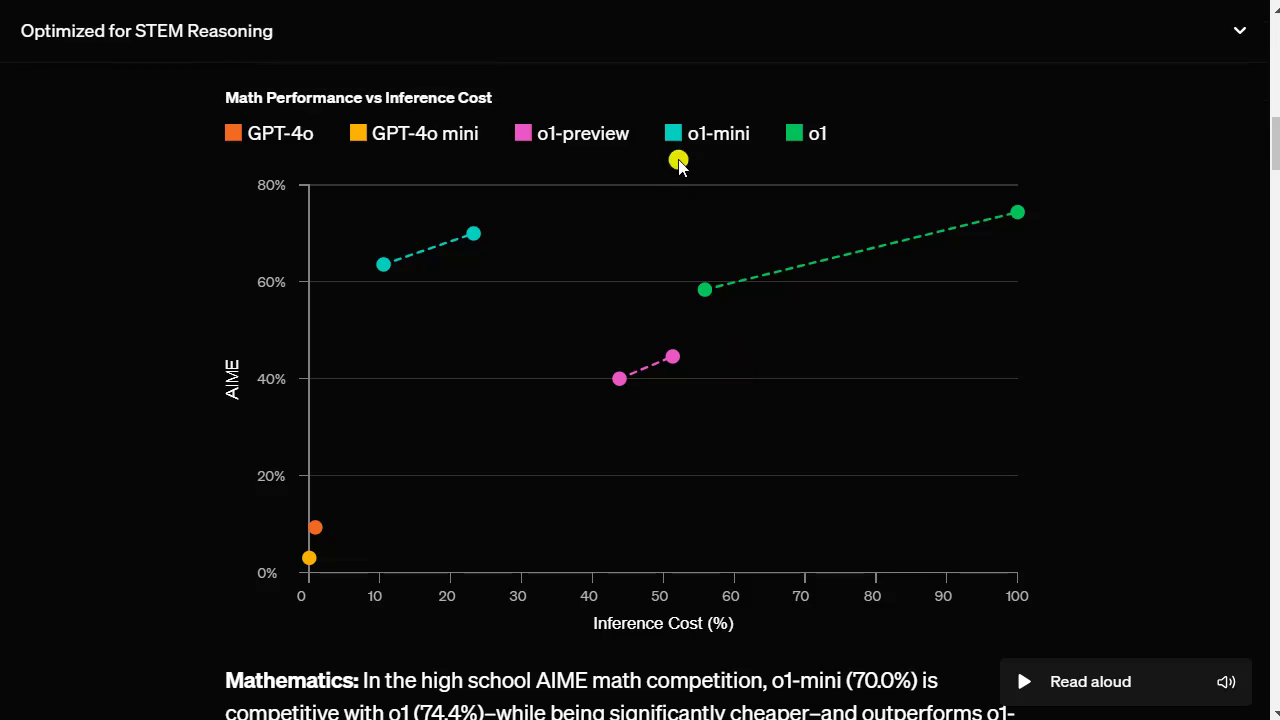
pyautogui.moveTo(703, 291)
pyautogui.moveTo(479, 238)
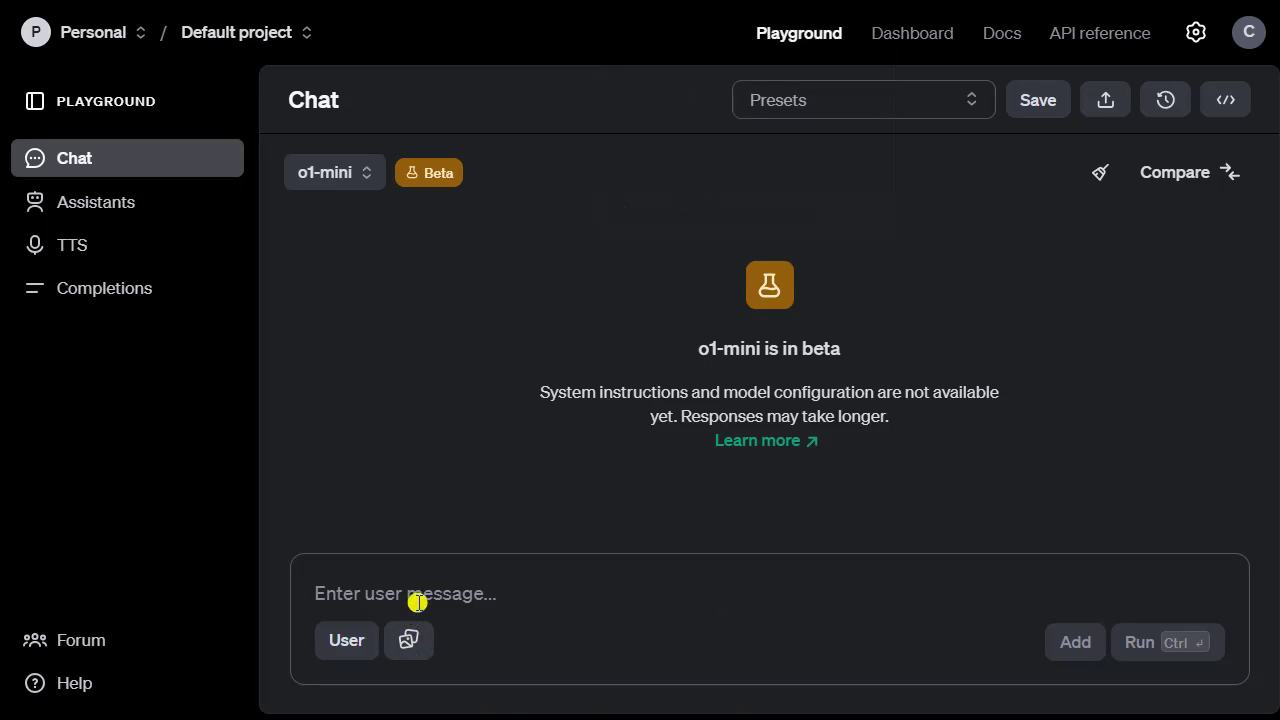
# - Paste the knight question with its fruit grid, pointing out the orange and horse emojis
pyautogui.click(423, 597)
pyautogui.hotkey('ctrl', 'v')
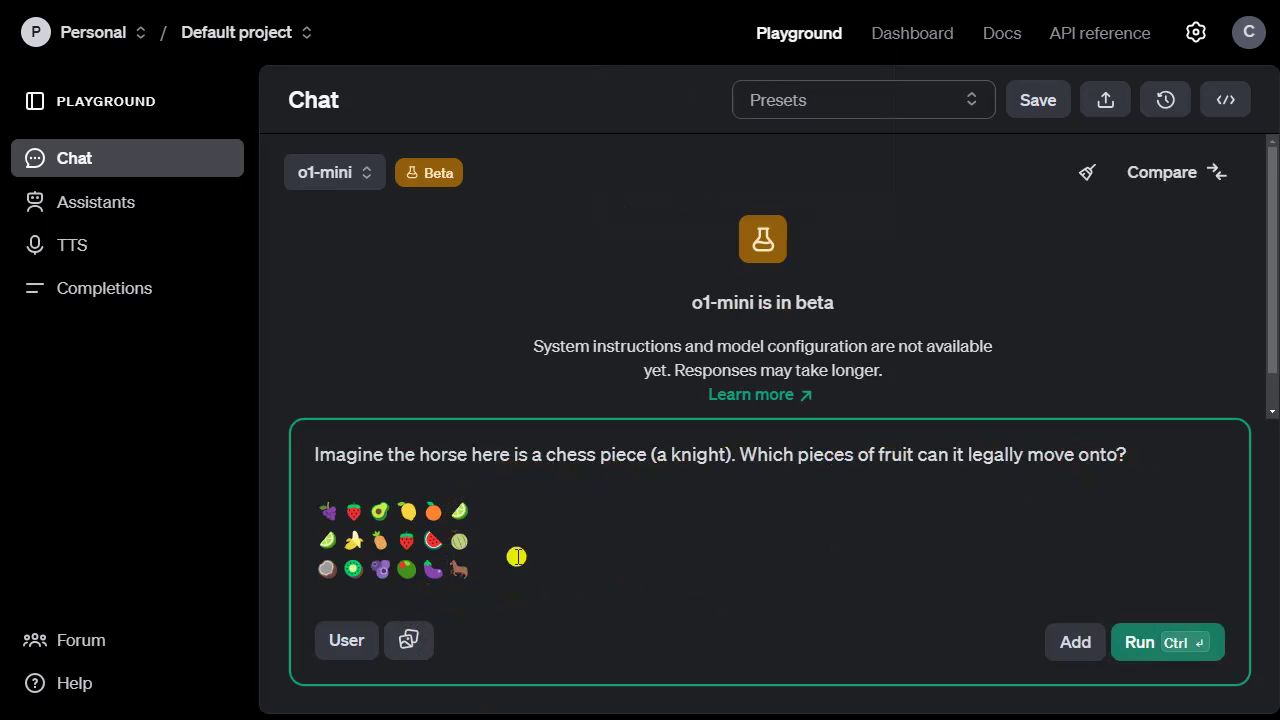
pyautogui.click(482, 580)
pyautogui.doubleClick(432, 509)
pyautogui.moveTo(472, 570); pyautogui.dragTo(450, 571)
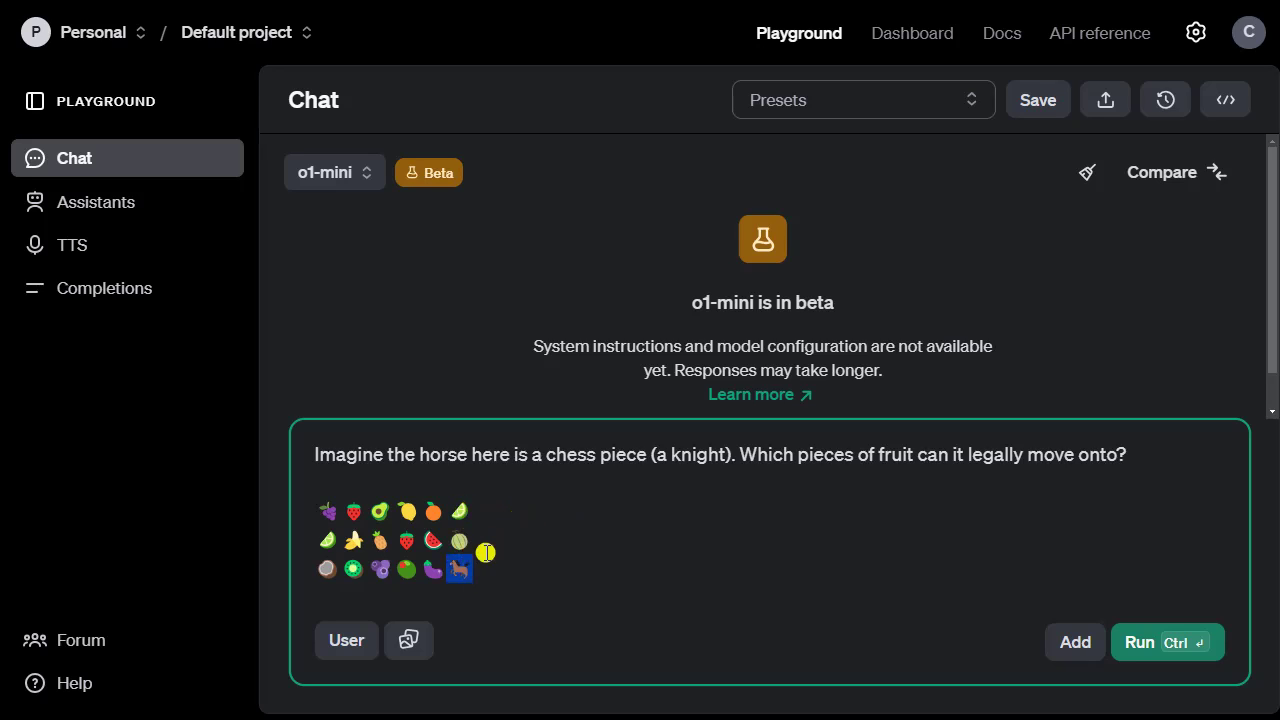
pyautogui.click(472, 570)
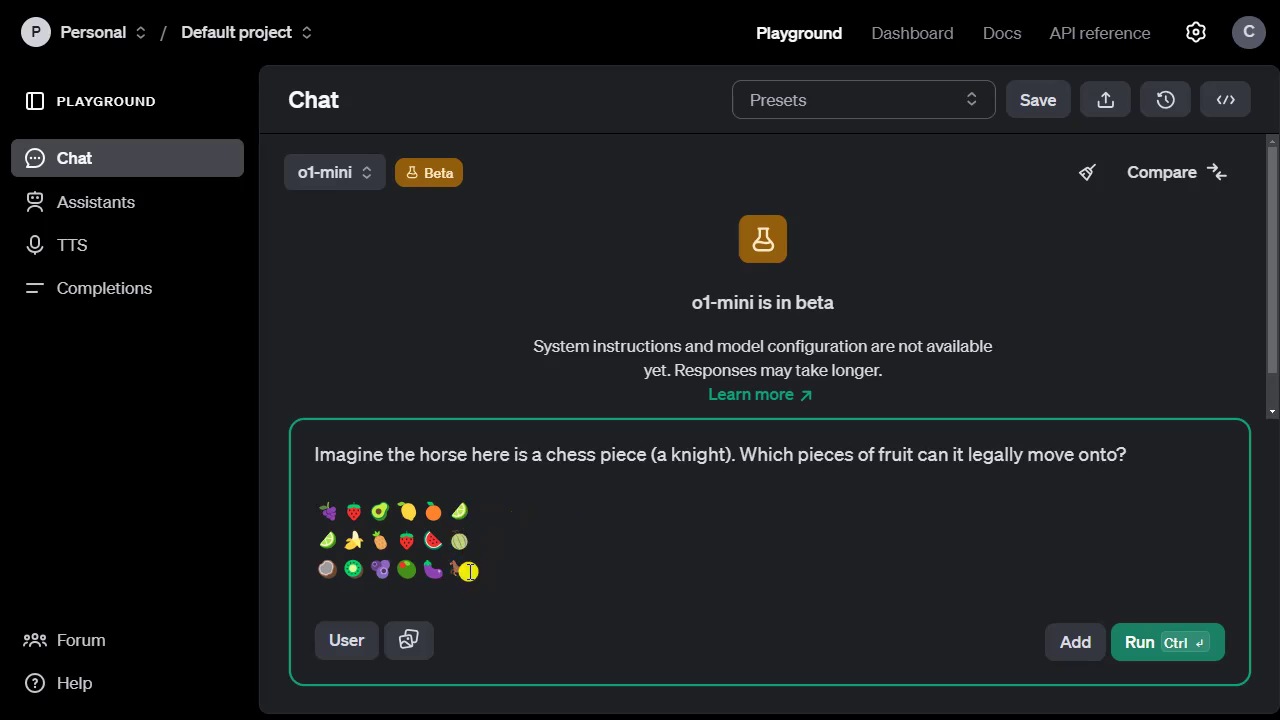
# - Point out the strawberry in the second row and send the puzzle to o1-mini
pyautogui.click(401, 570)
pyautogui.moveTo(400, 547); pyautogui.dragTo(416, 544)
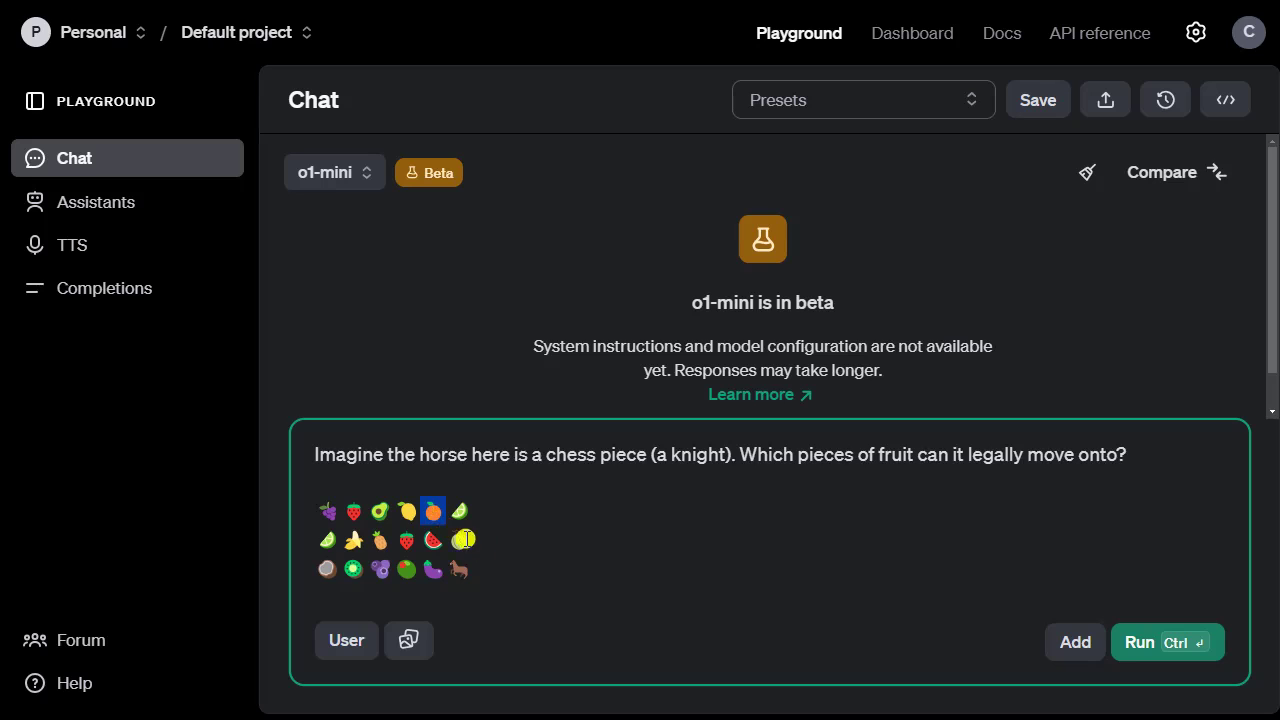
pyautogui.click(489, 570)
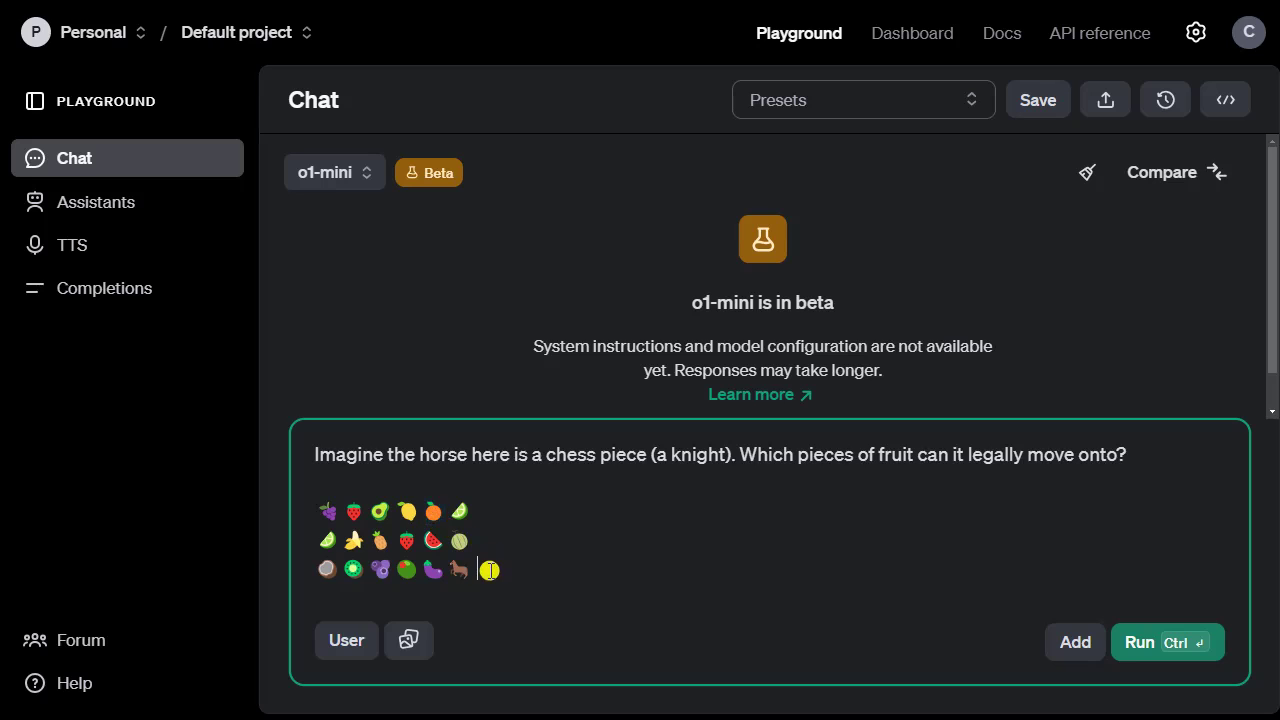
pyautogui.click(1208, 643)
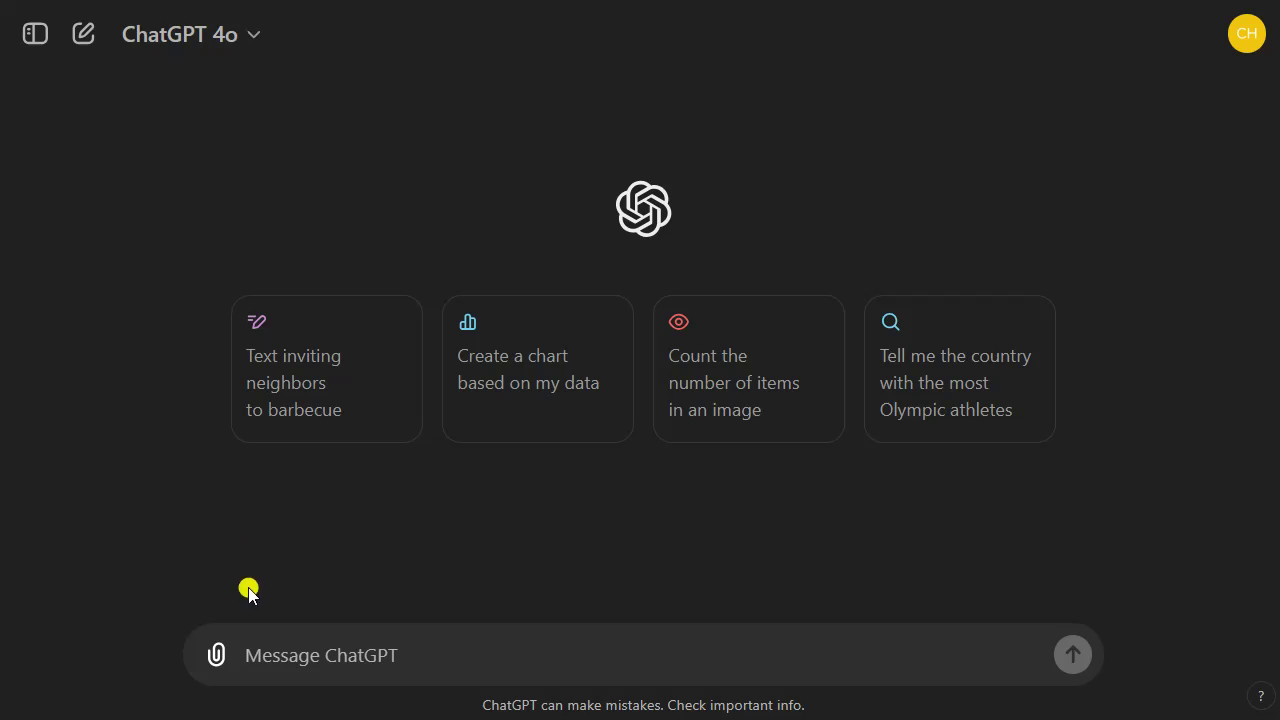
# - Paste the knight puzzle into ChatGPT and send it to GPT-4o
pyautogui.click(295, 640)
pyautogui.hotkey('ctrl', 'v')
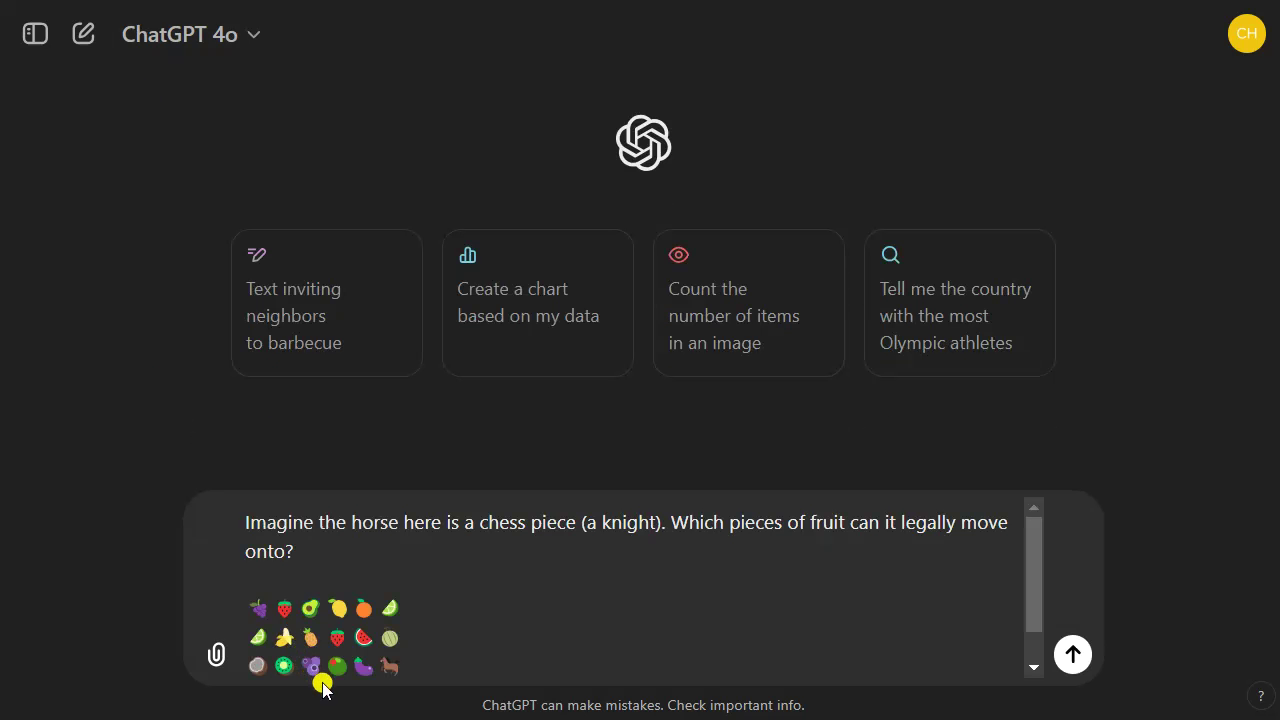
pyautogui.press('Return')
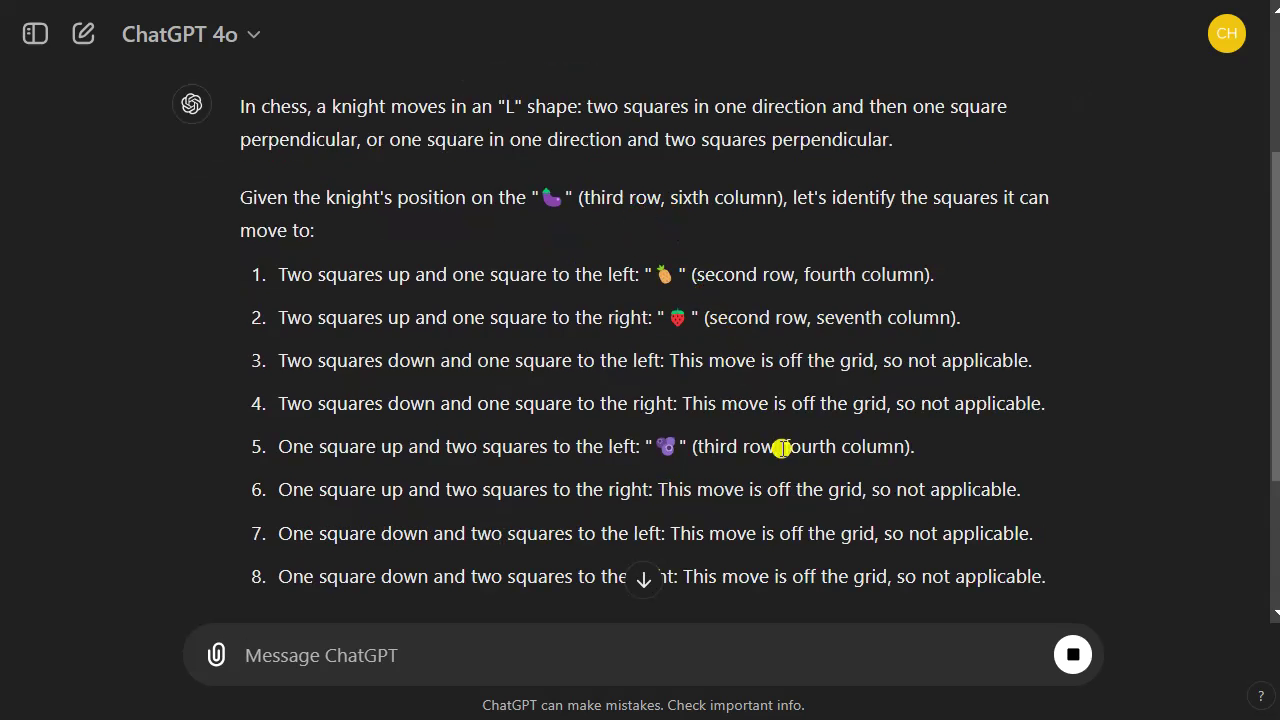
pyautogui.scroll(-2, 800, 483)
pyautogui.scroll(-1, 800, 483)
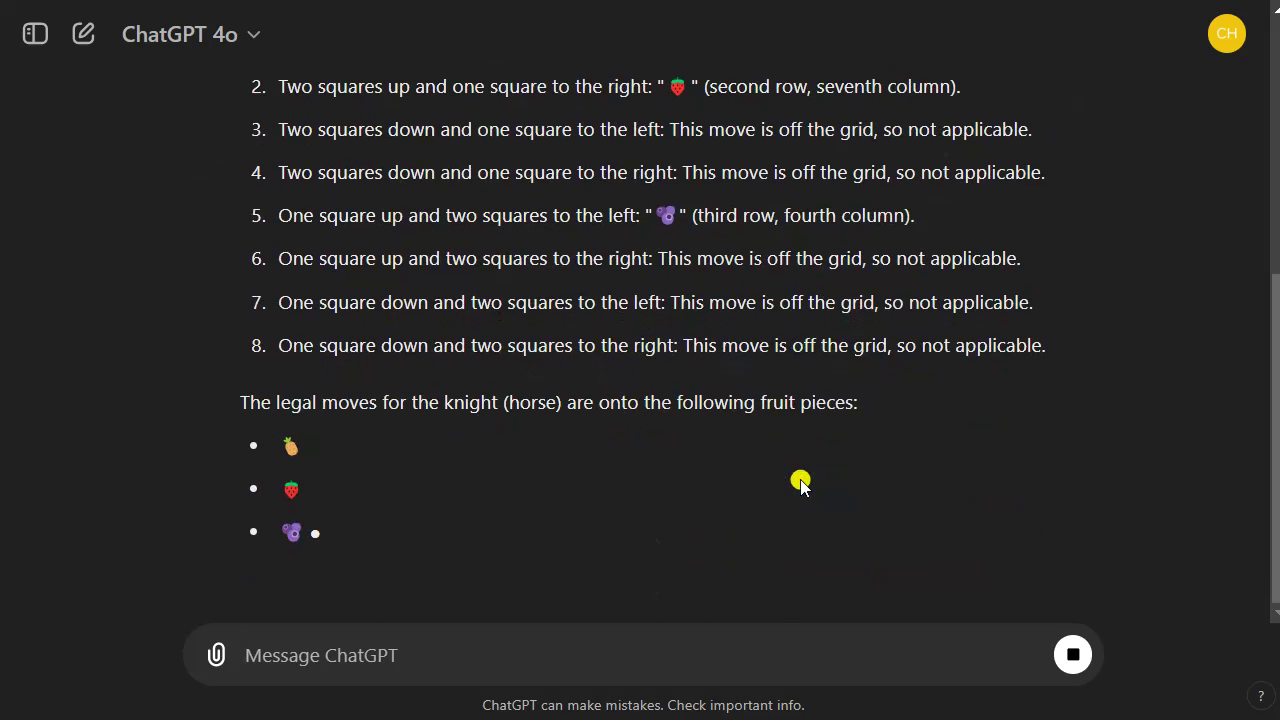
# - Highlight the pineapple, the purple fruit and all eight knight-move steps in GPT-4o's reply
pyautogui.doubleClick(286, 447)
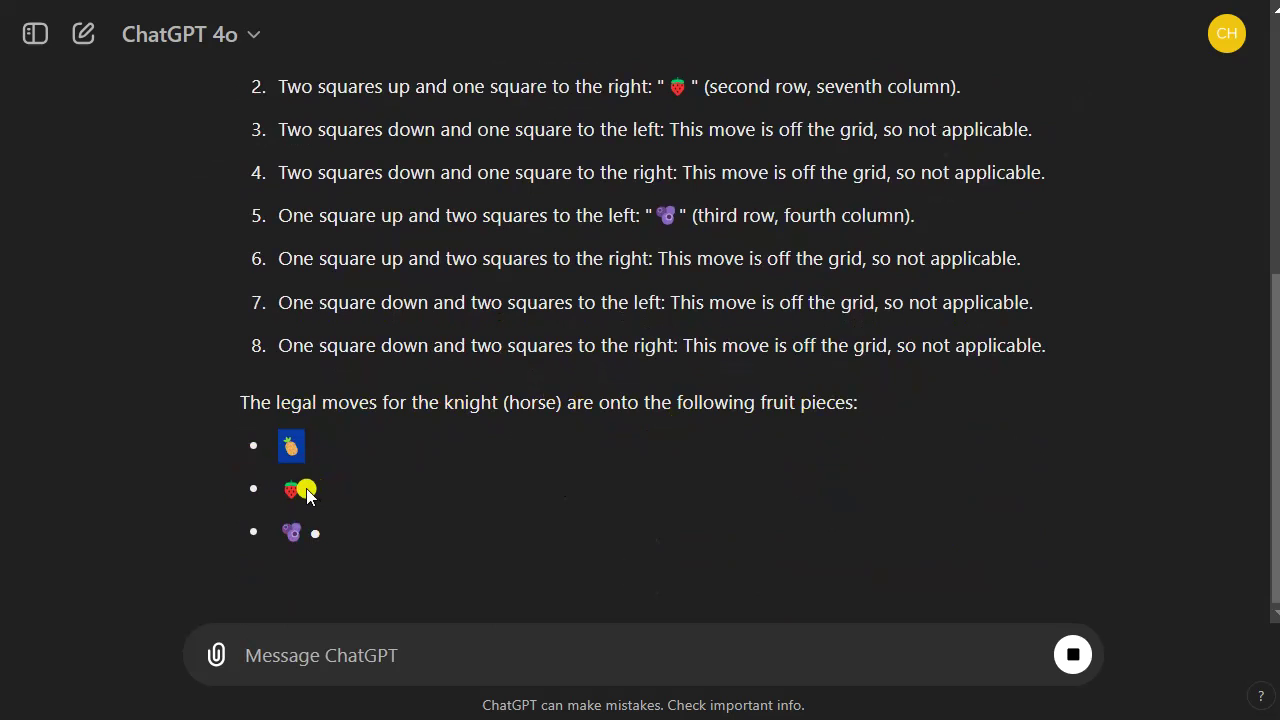
pyautogui.doubleClick(289, 532)
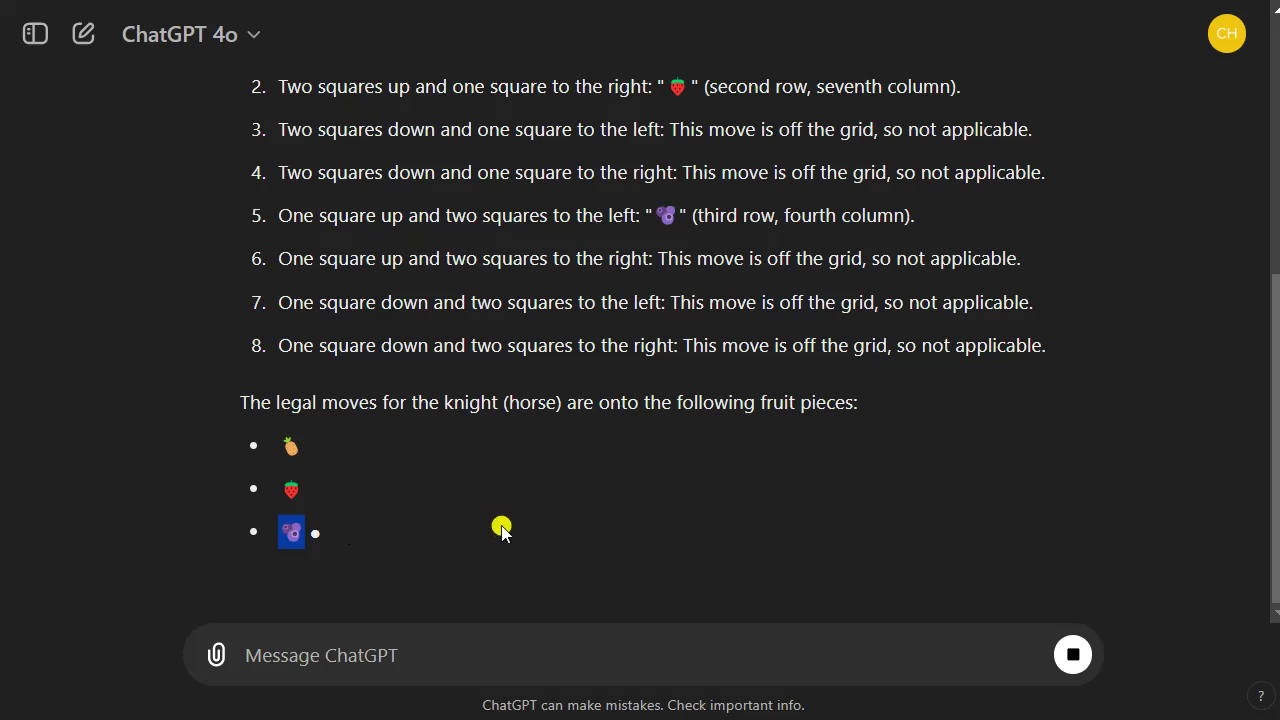
pyautogui.scroll(1, 448, 505)
pyautogui.scroll(3, 470, 504)
pyautogui.moveTo(280, 286); pyautogui.dragTo(1092, 598)
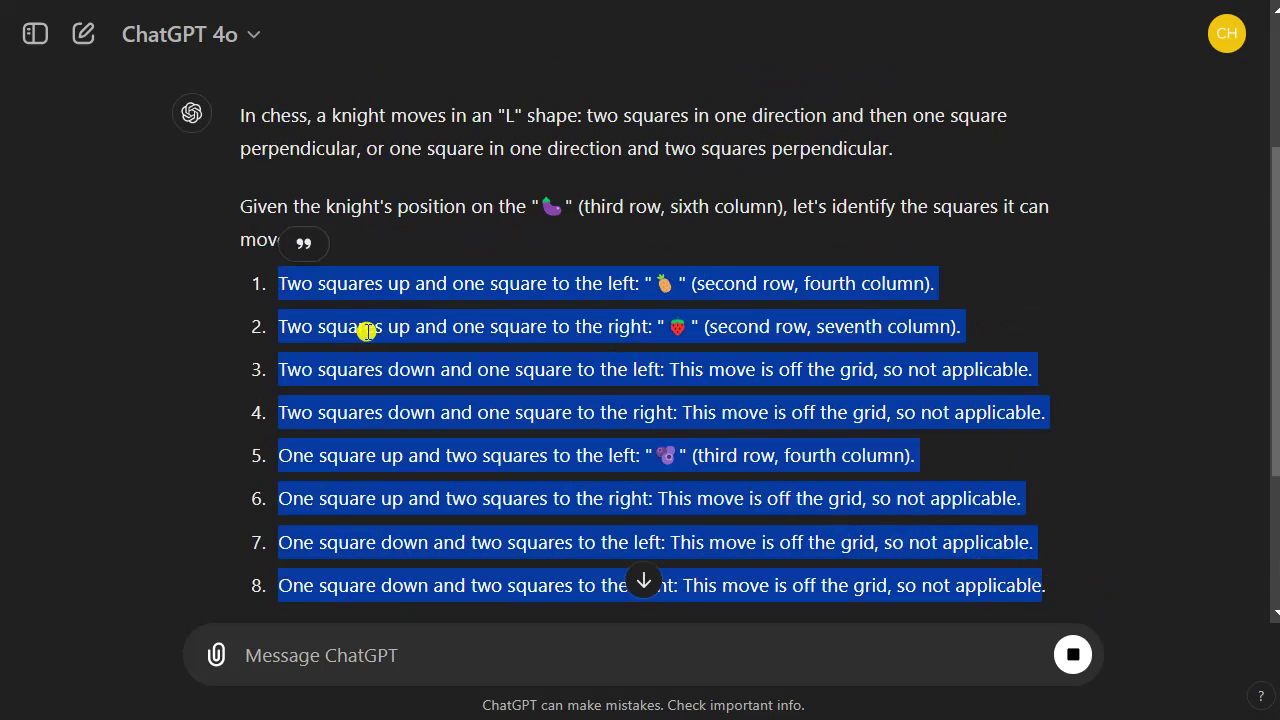
pyautogui.scroll(3, 368, 331)
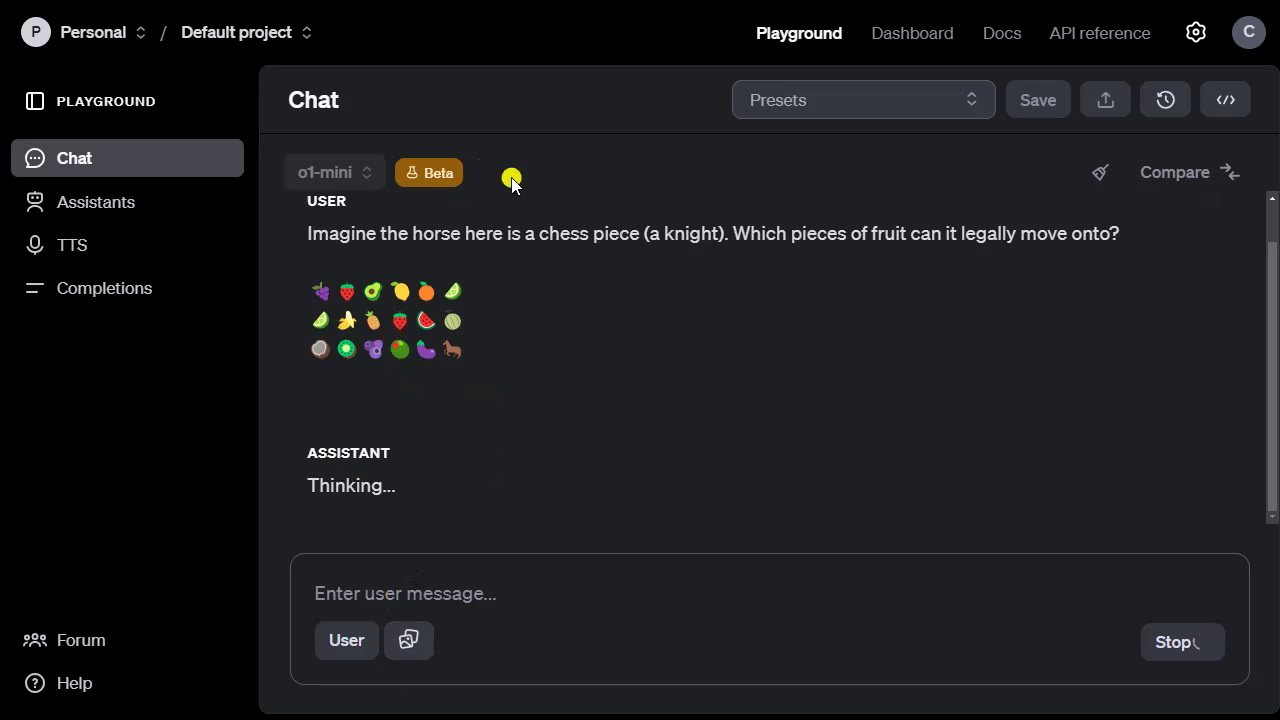
# - Select the knight question with its fruit grid and paste it into the new user message
pyautogui.click(515, 352)
pyautogui.moveTo(466, 354); pyautogui.dragTo(277, 214)
pyautogui.click(580, 417)
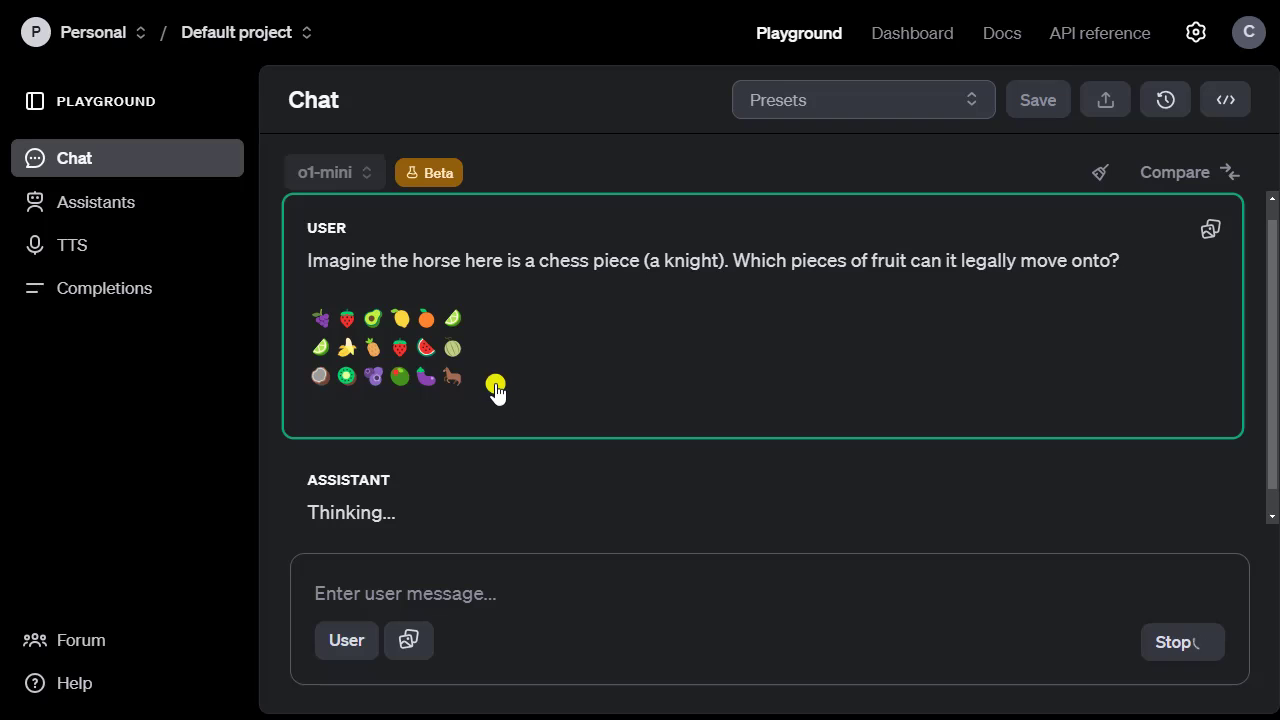
pyautogui.moveTo(491, 389); pyautogui.dragTo(305, 268)
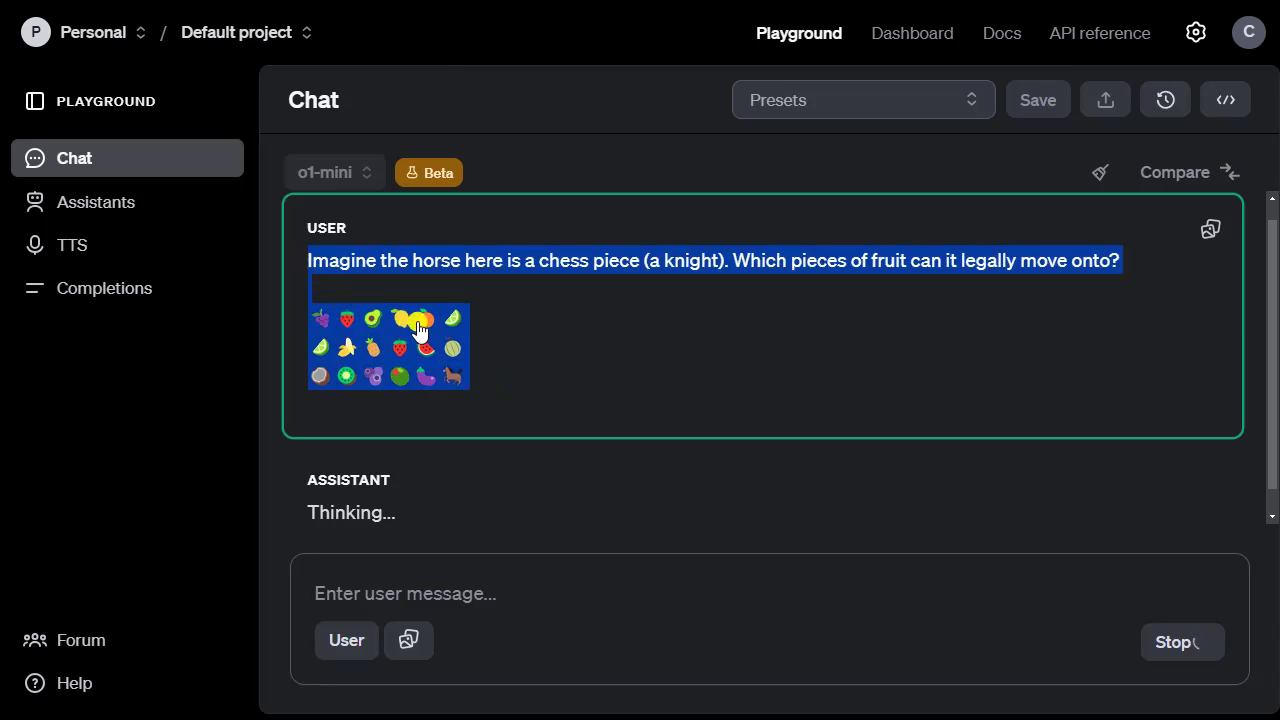
pyautogui.click(583, 333)
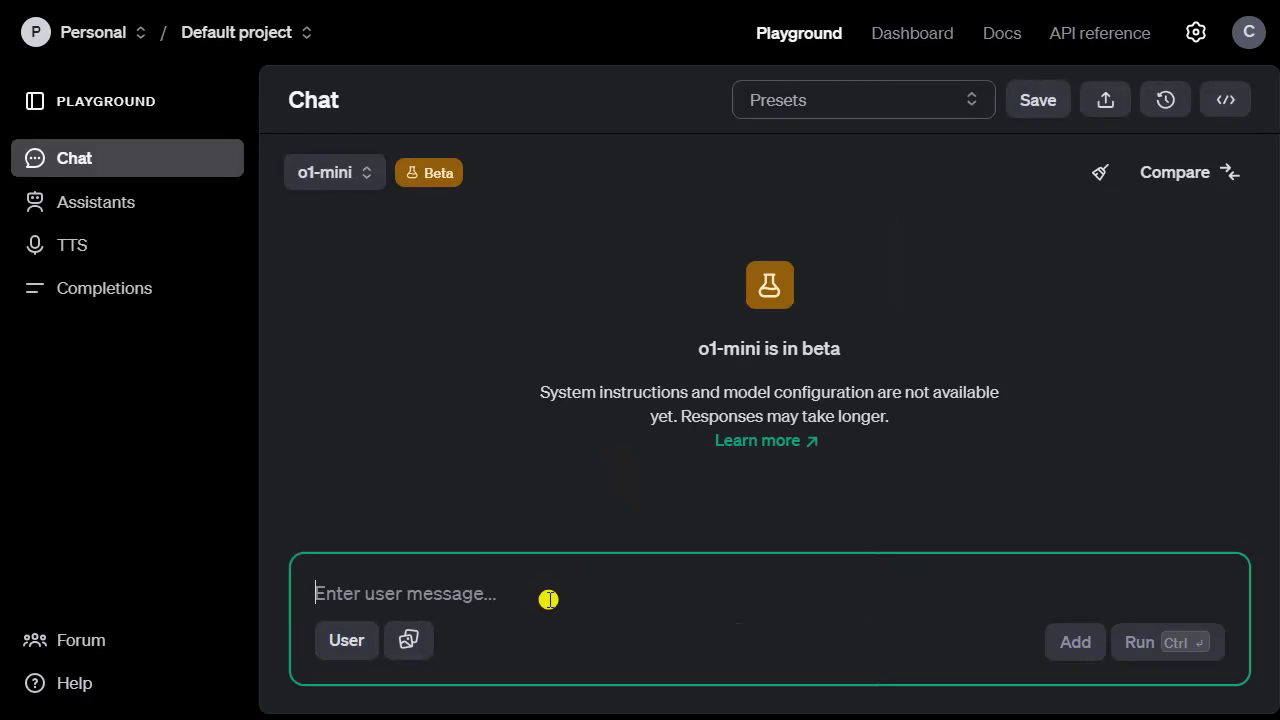
pyautogui.hotkey('ctrl', 'v')
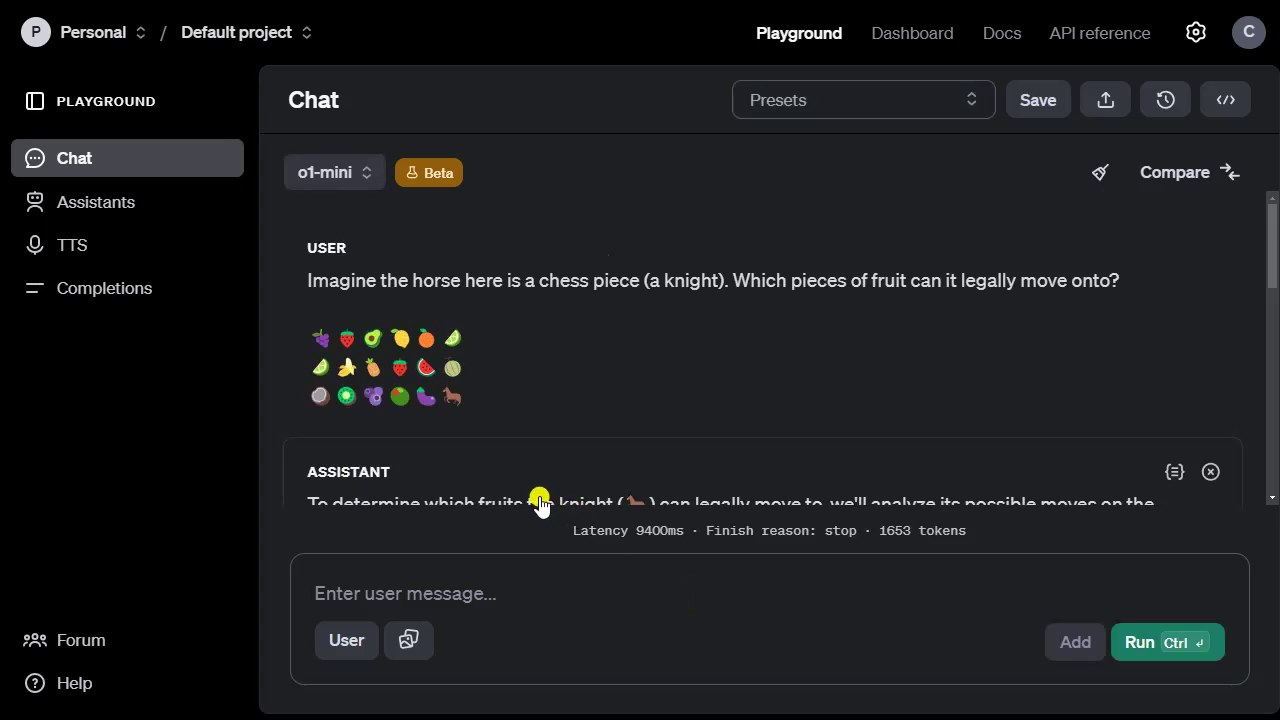
pyautogui.scroll(-5, 1000, 380)
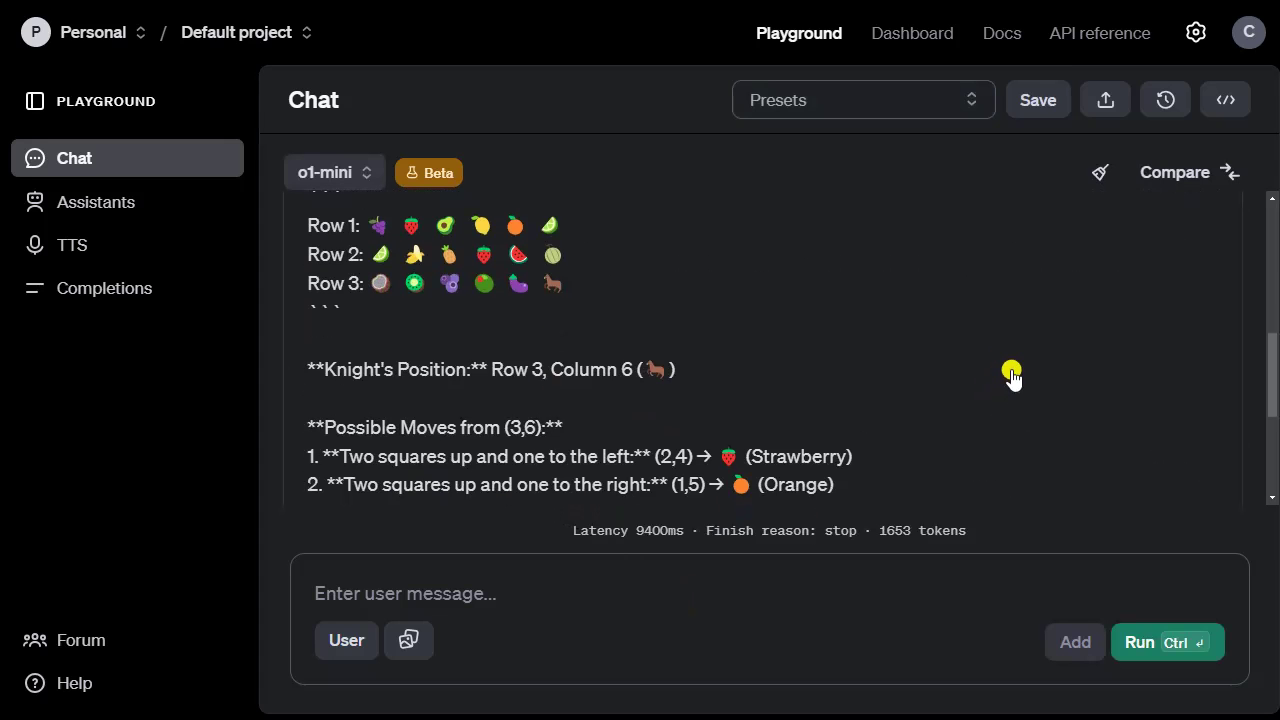
pyautogui.scroll(2, 1010, 390)
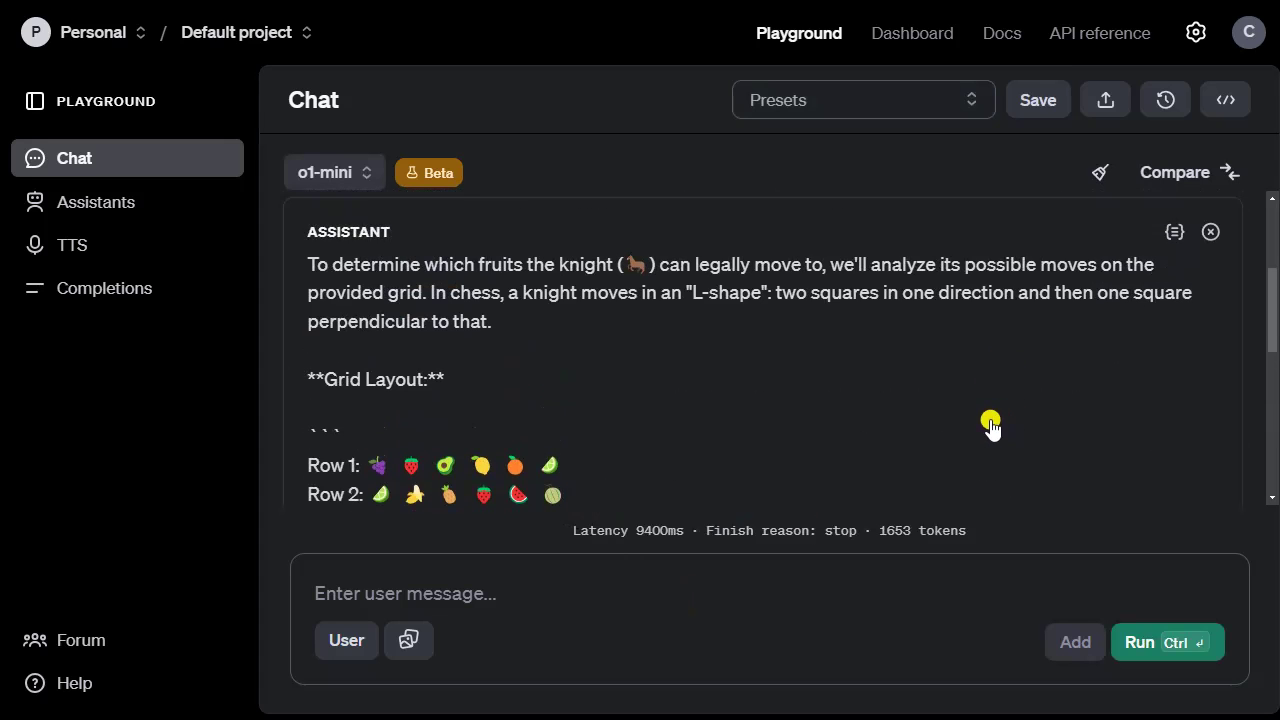
pyautogui.scroll(1, 988, 423)
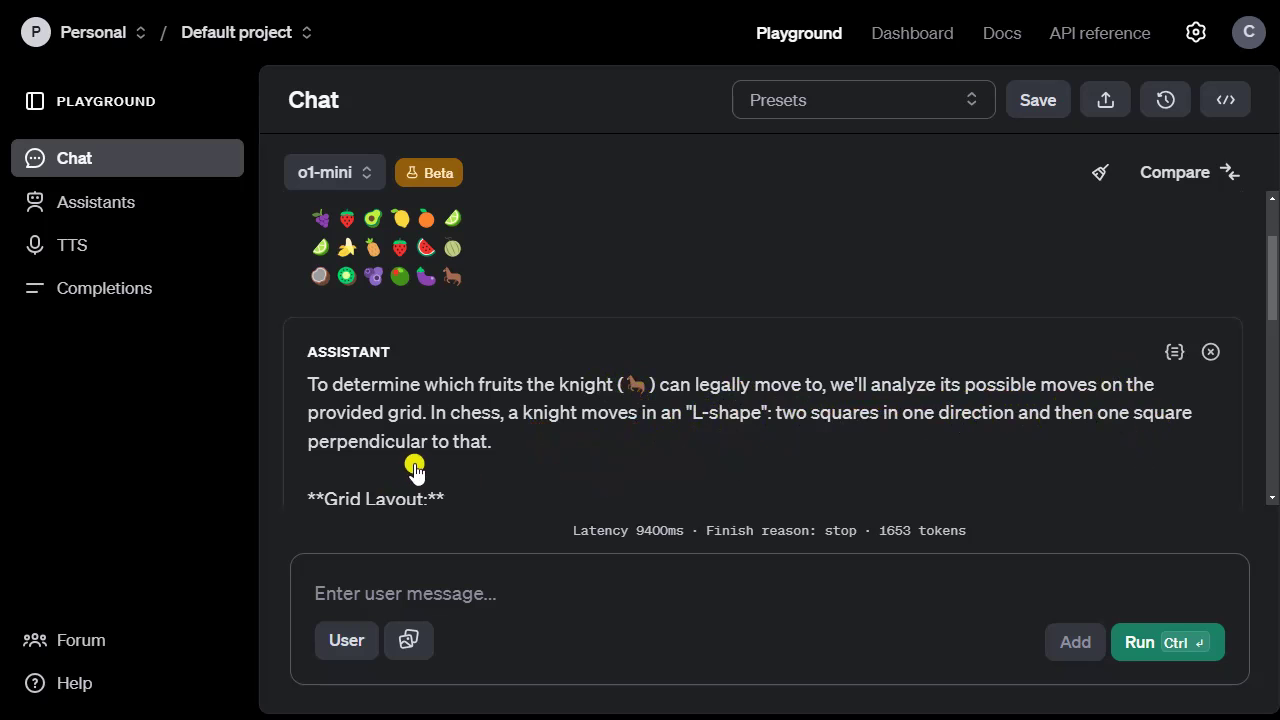
pyautogui.scroll(-1, 541, 465)
pyautogui.scroll(-5, 541, 465)
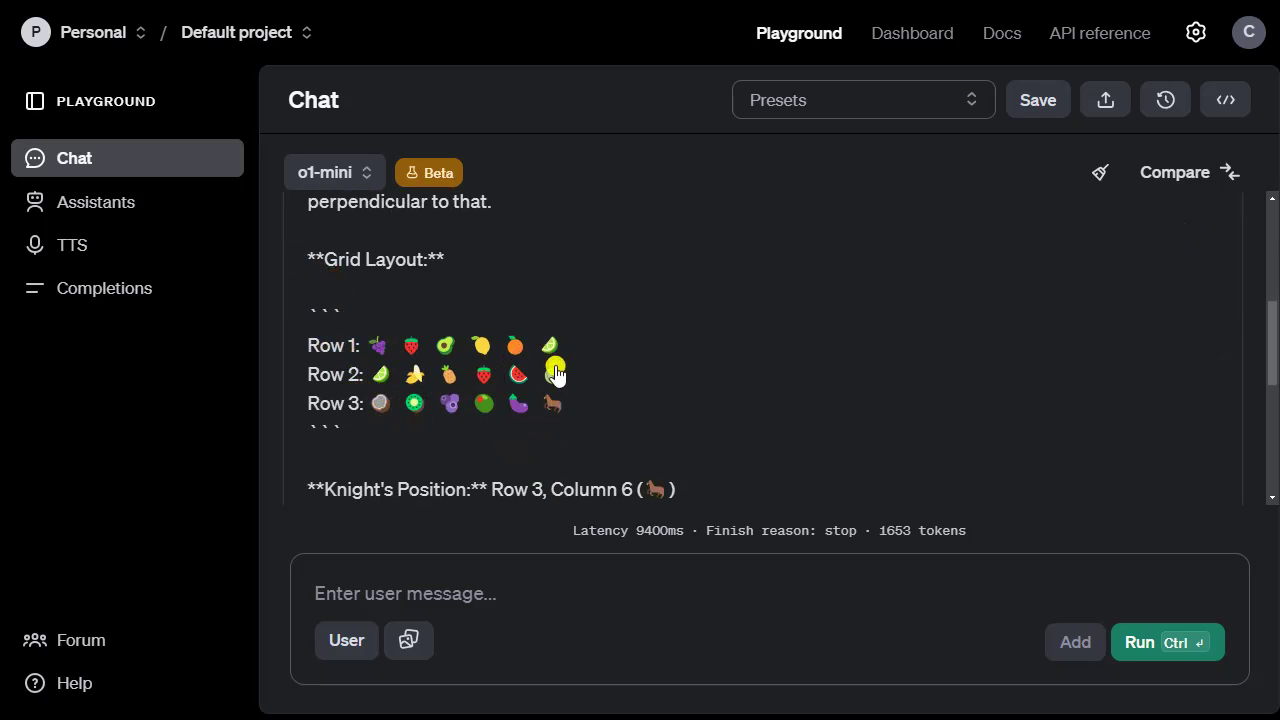
pyautogui.scroll(-3, 371, 494)
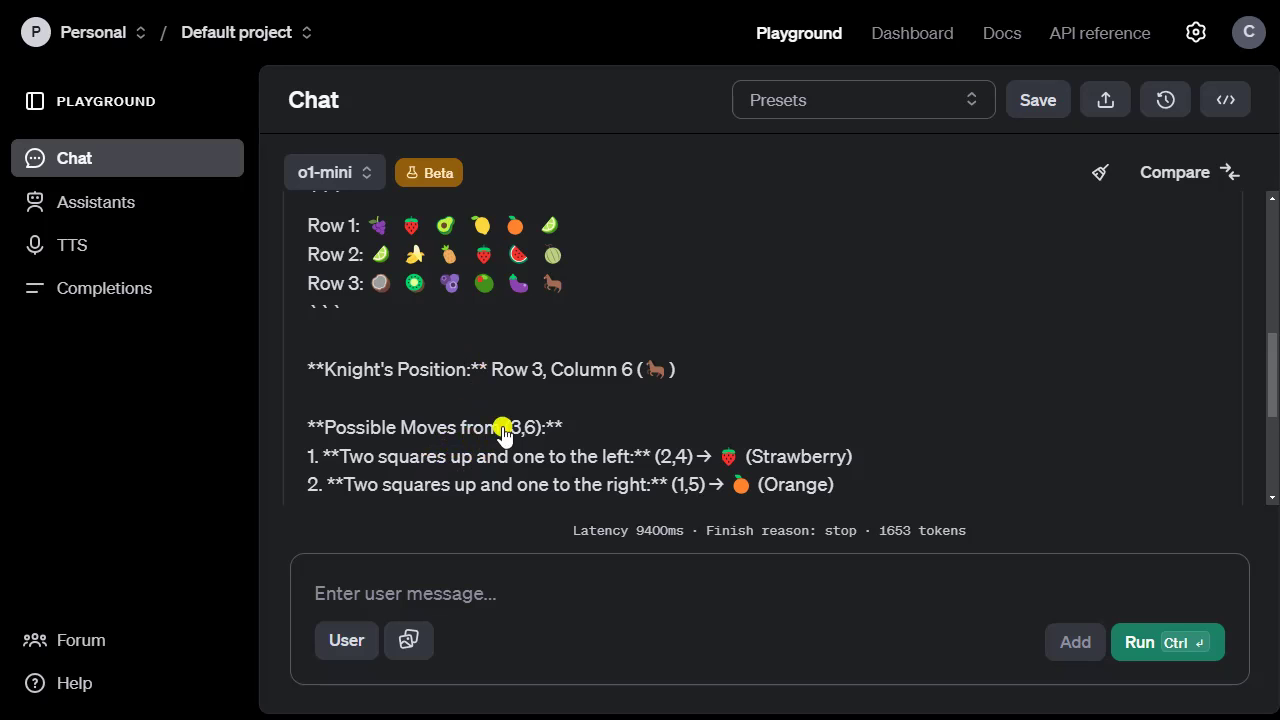
pyautogui.scroll(-1, 652, 452)
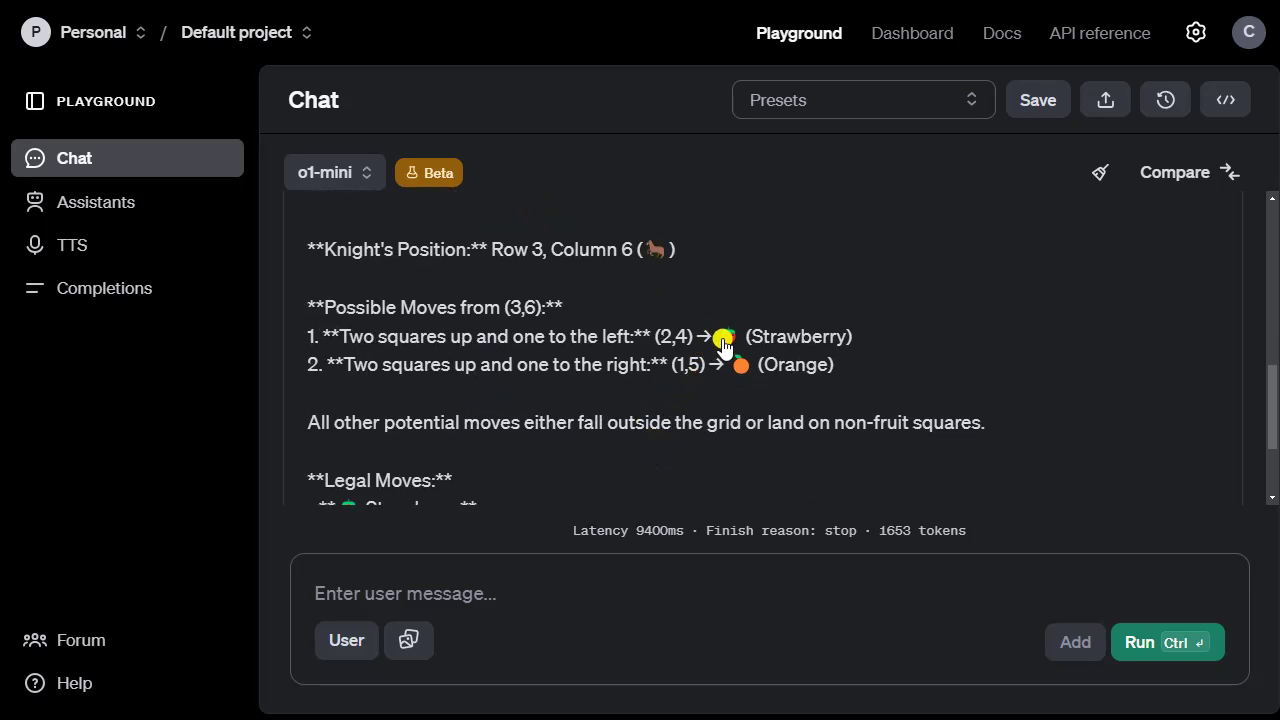
pyautogui.scroll(-1, 722, 398)
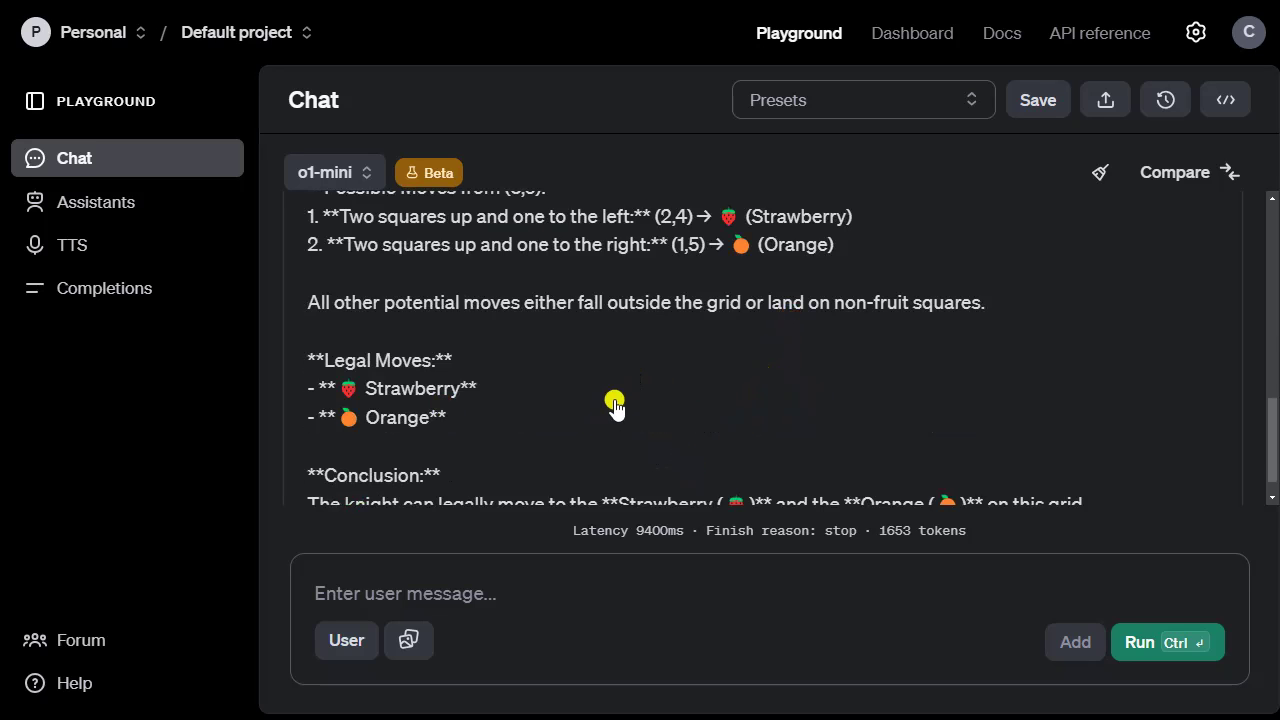
pyautogui.scroll(-1, 614, 406)
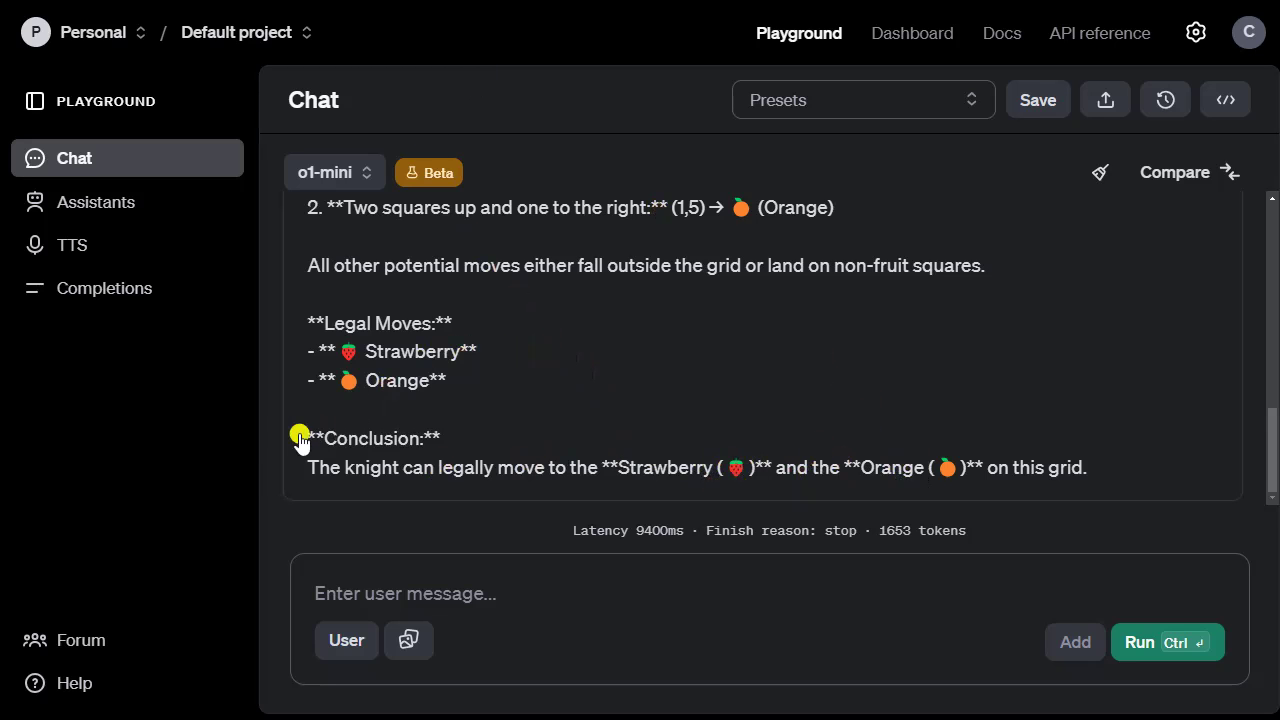
pyautogui.scroll(10, 260, 410)
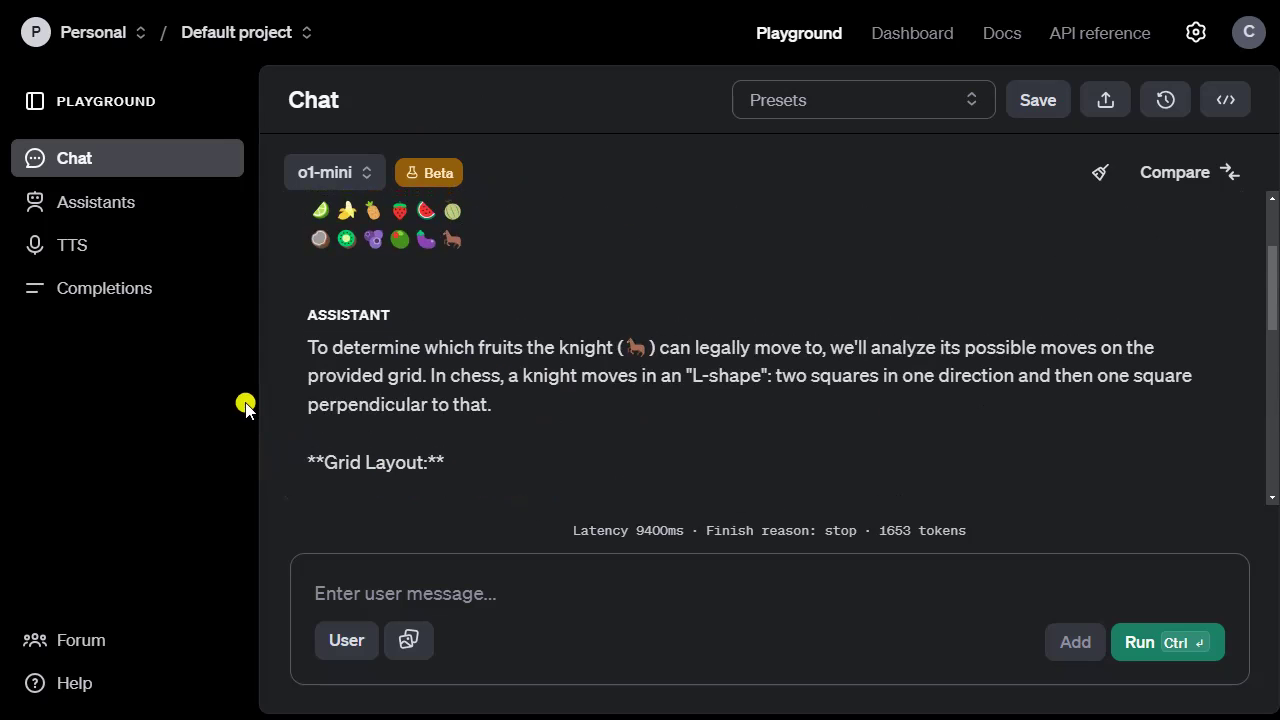
pyautogui.scroll(-10, 487, 388)
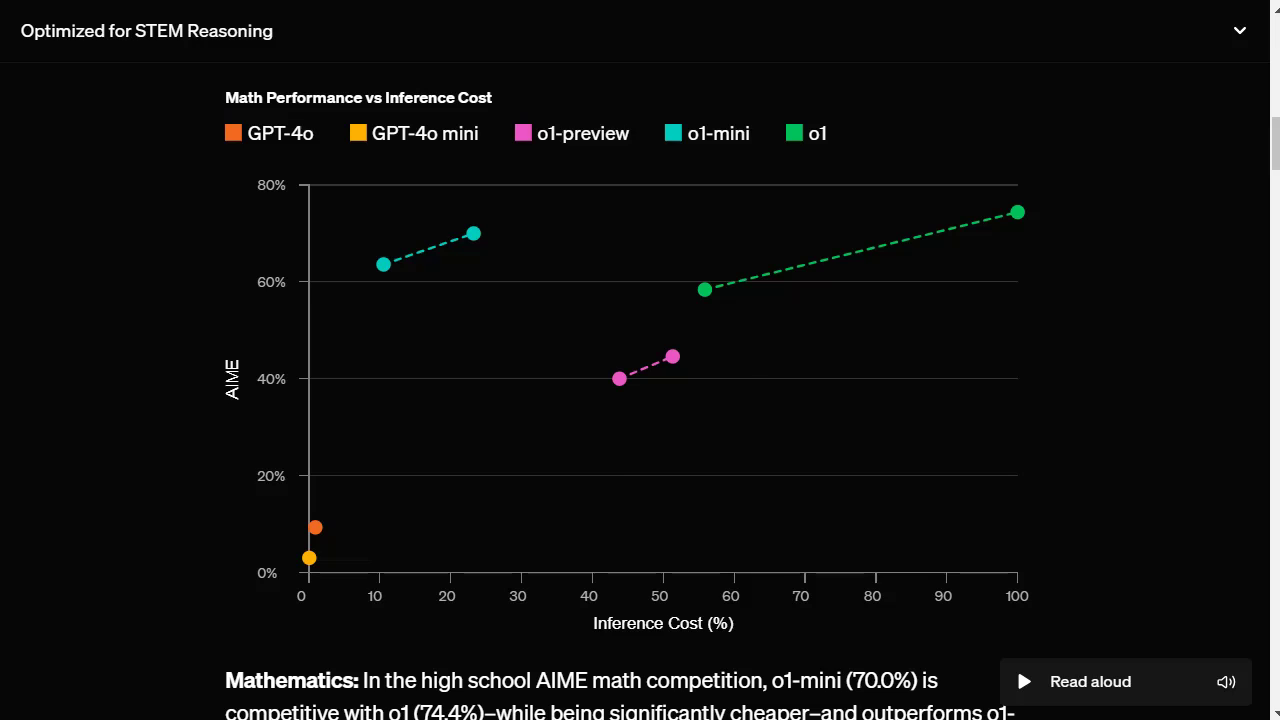
# - Scroll to the Math Performance vs Inference Cost chart and check each model's AIME score
pyautogui.scroll(15, 826, 286)
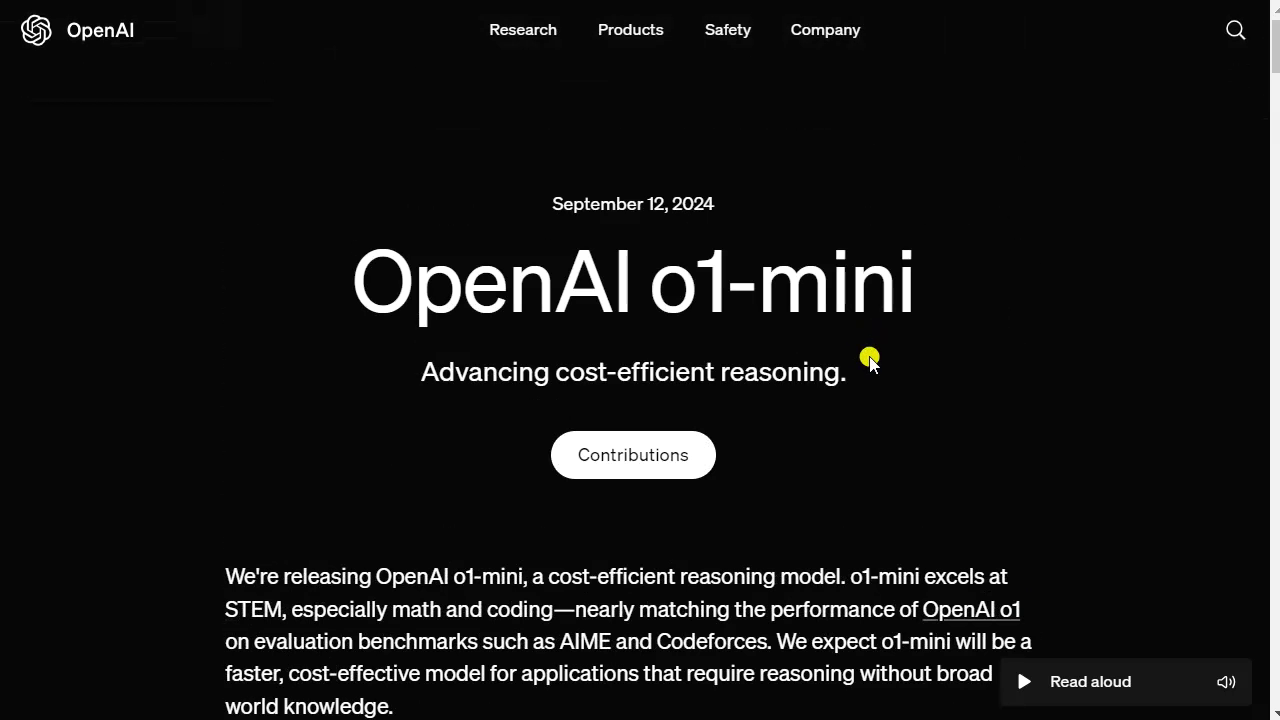
pyautogui.scroll(-2, 886, 366)
pyautogui.scroll(-3, 883, 340)
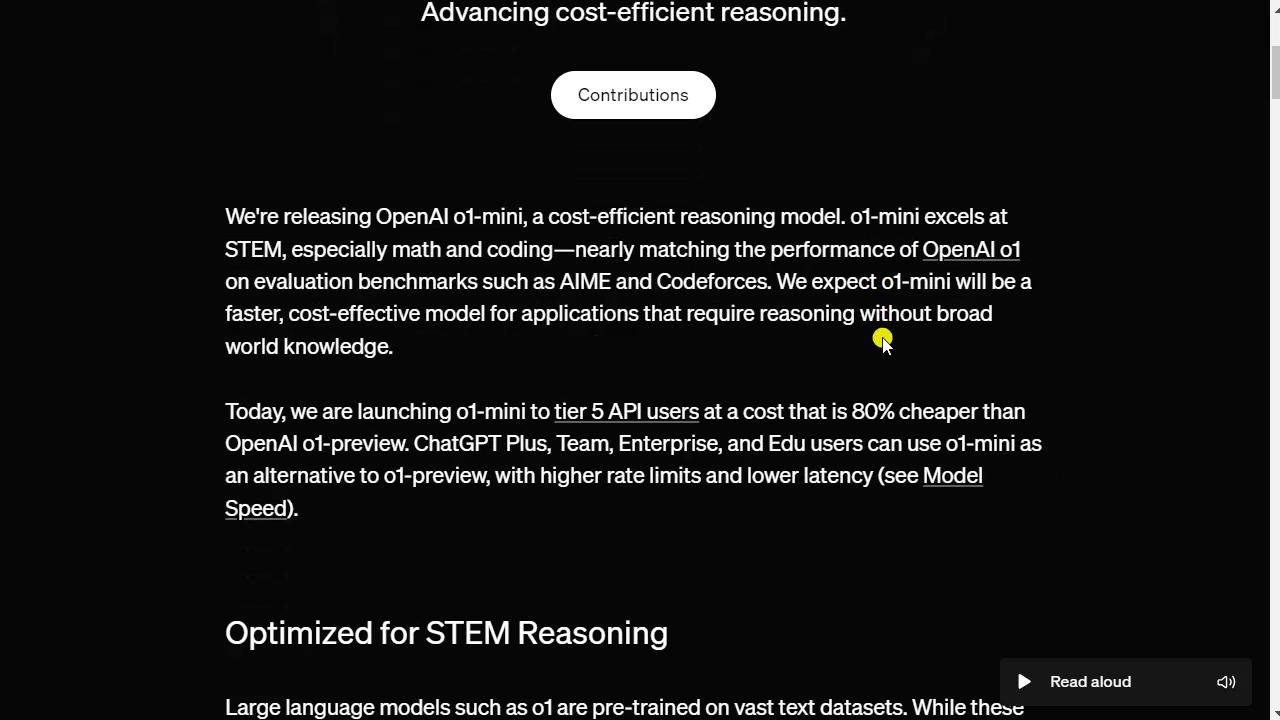
pyautogui.scroll(-3, 660, 440)
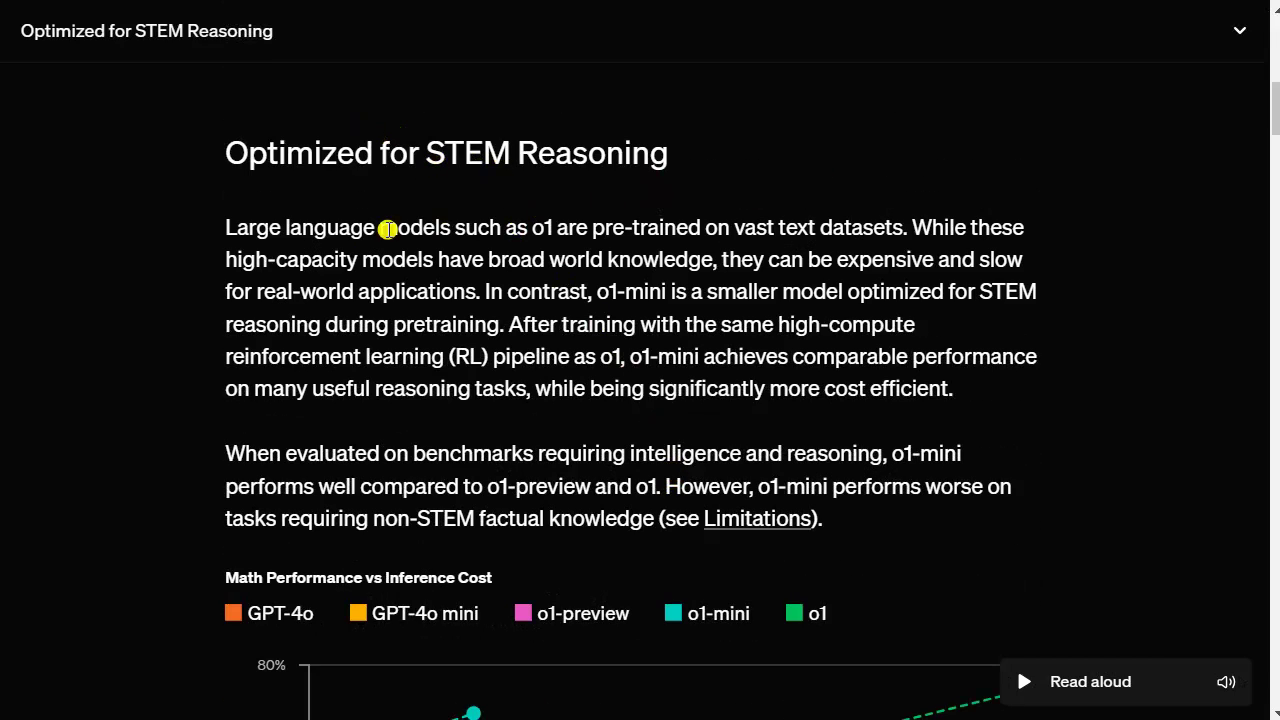
pyautogui.moveTo(329, 228); pyautogui.dragTo(340, 229)
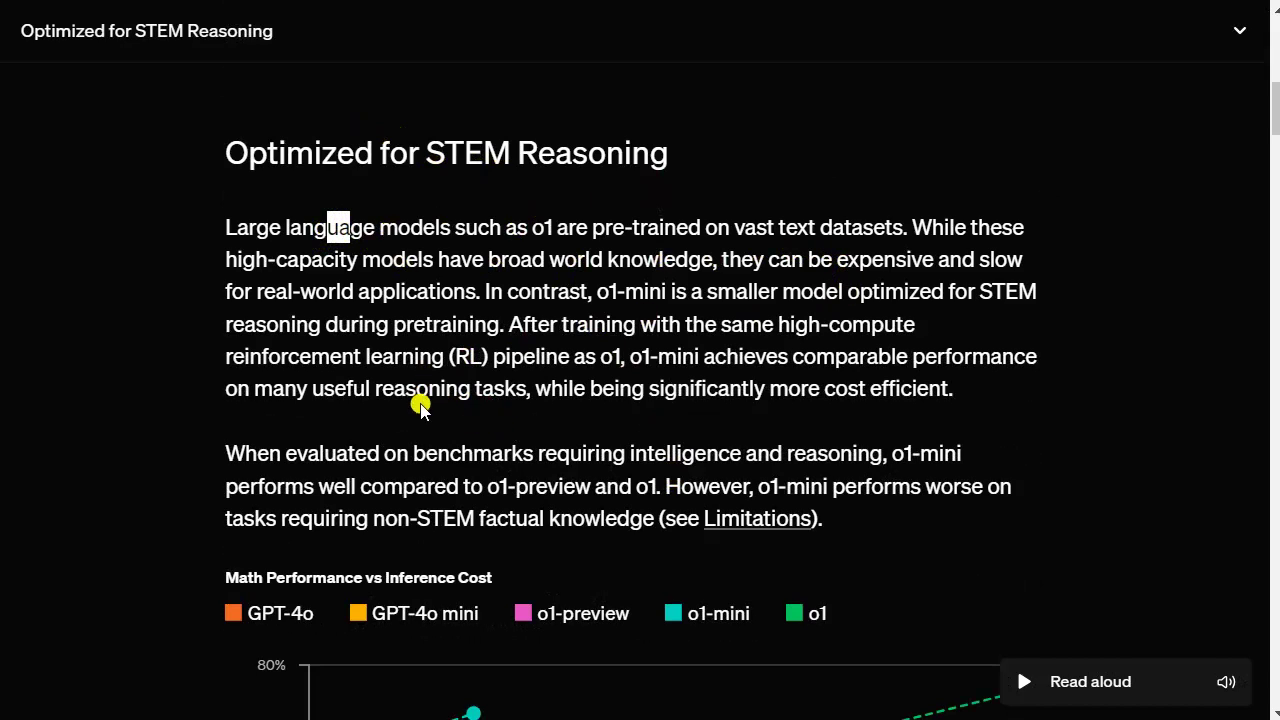
pyautogui.scroll(-1, 500, 525)
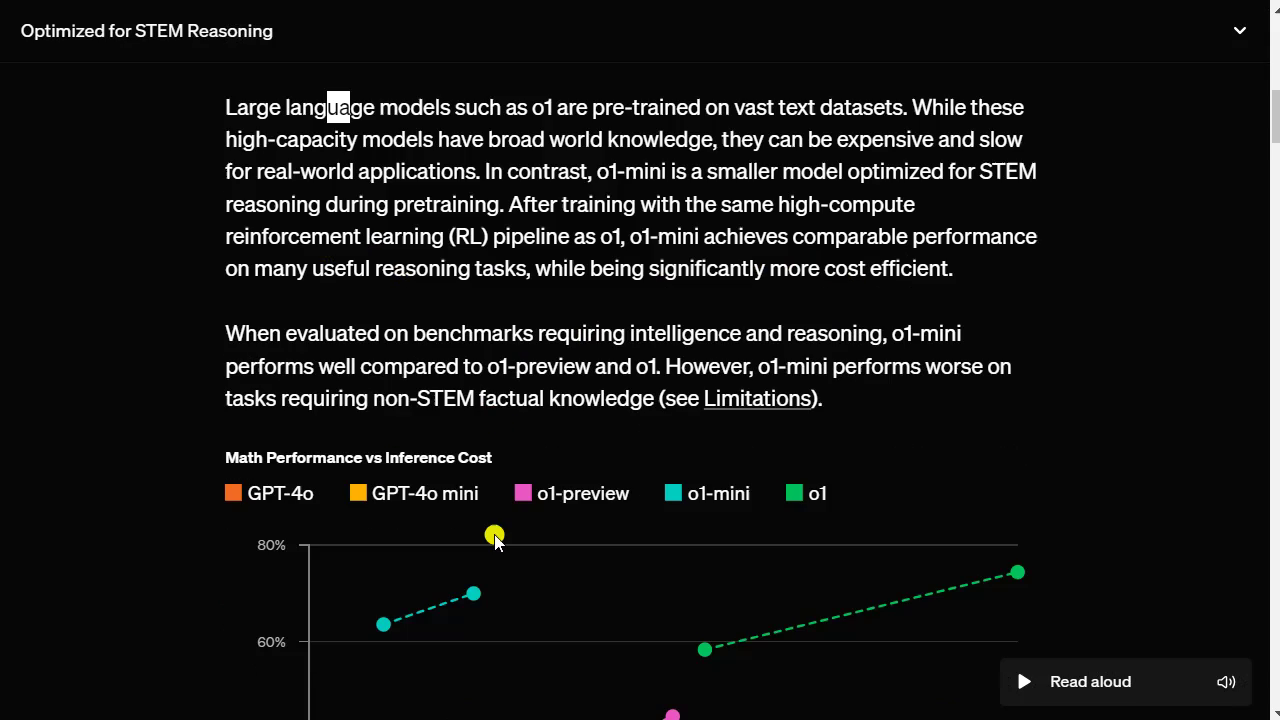
pyautogui.scroll(-2, 494, 537)
pyautogui.scroll(-1, 554, 449)
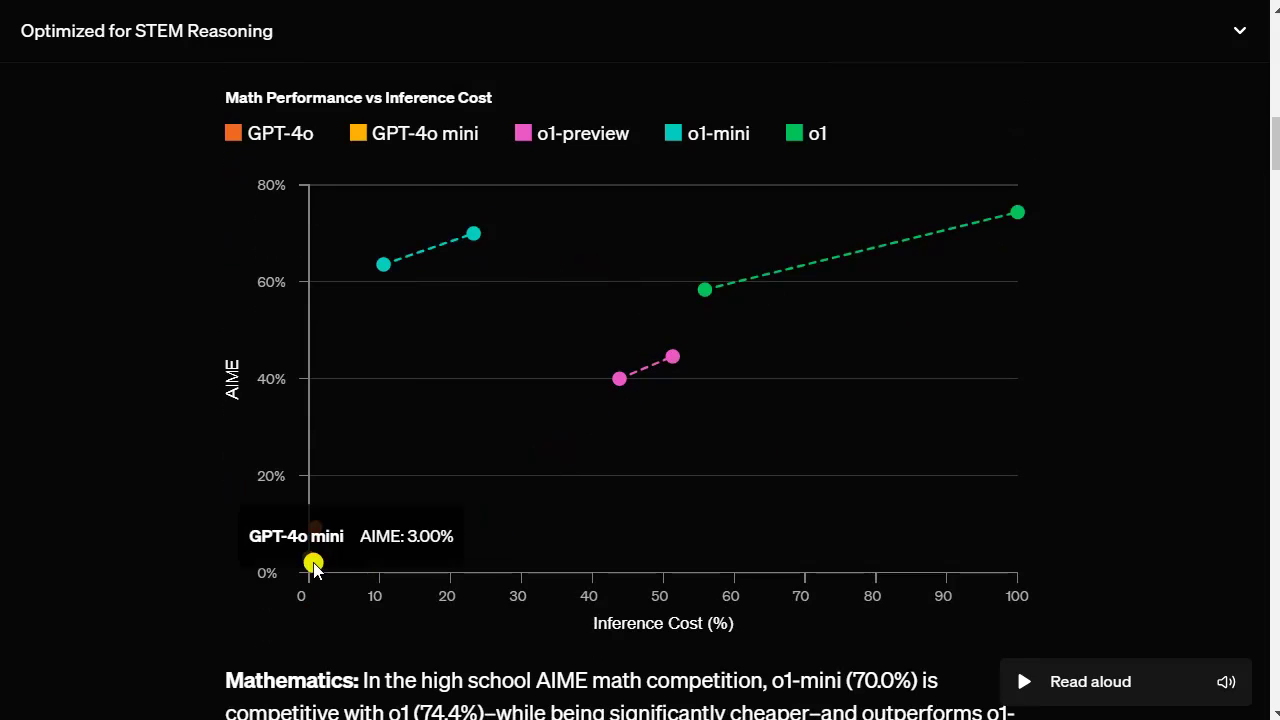
pyautogui.moveTo(306, 565)
pyautogui.moveTo(320, 538)
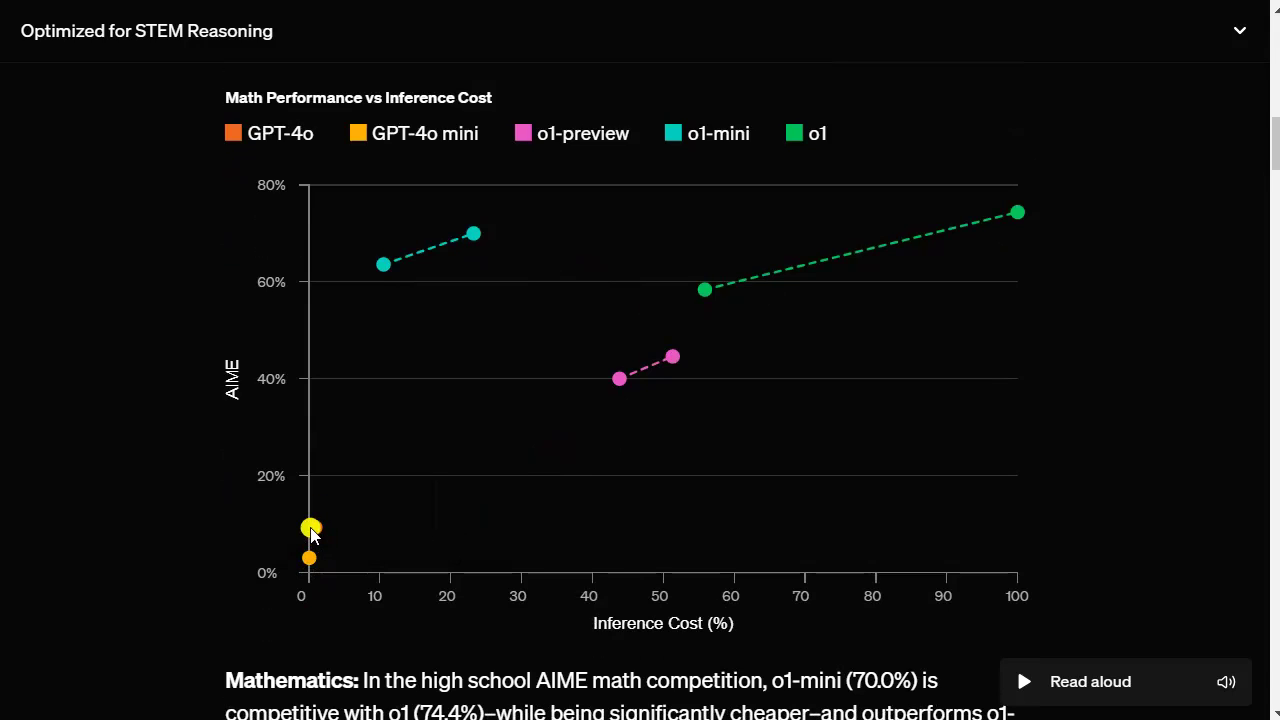
pyautogui.moveTo(219, 360); pyautogui.dragTo(220, 391)
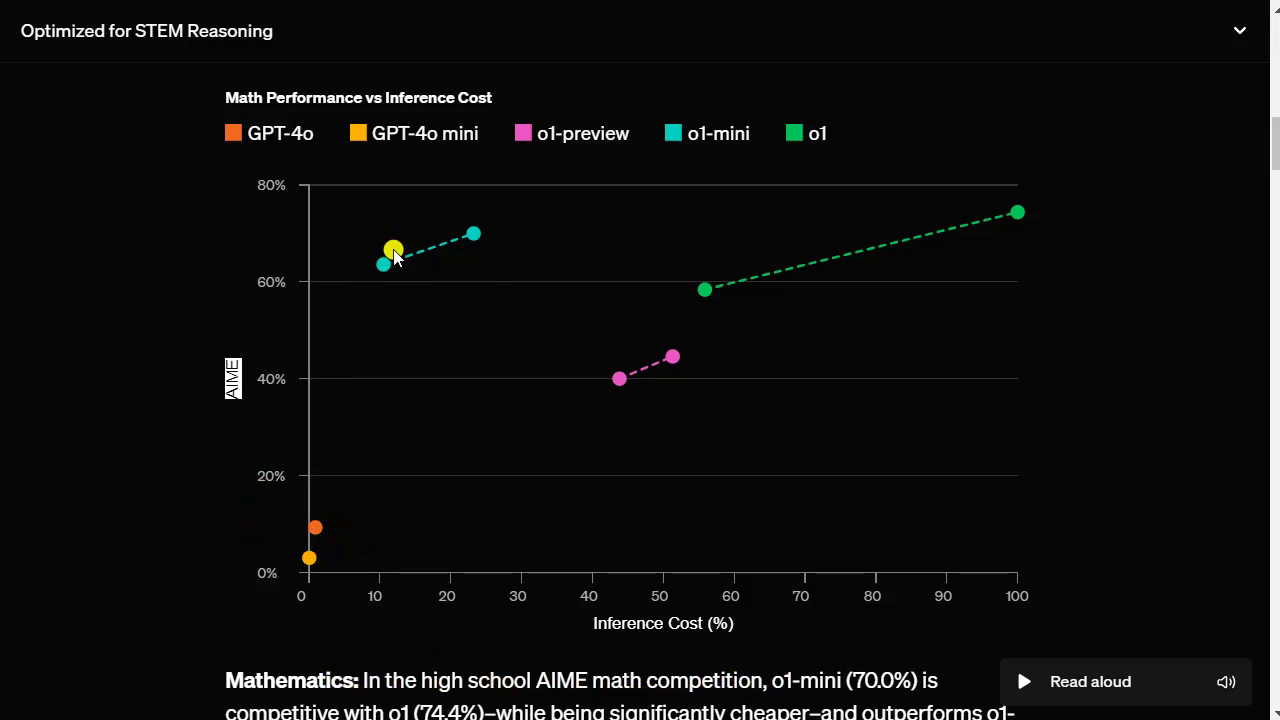
pyautogui.moveTo(388, 272)
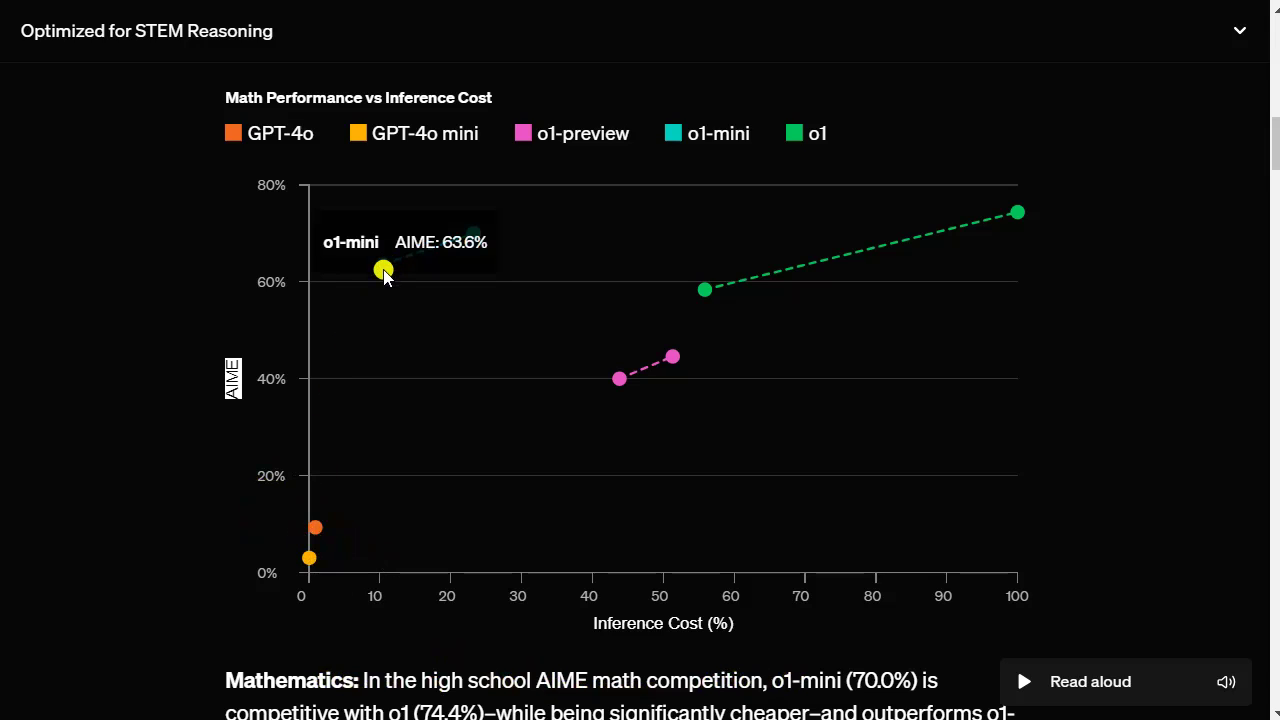
pyautogui.scroll(-3, 574, 355)
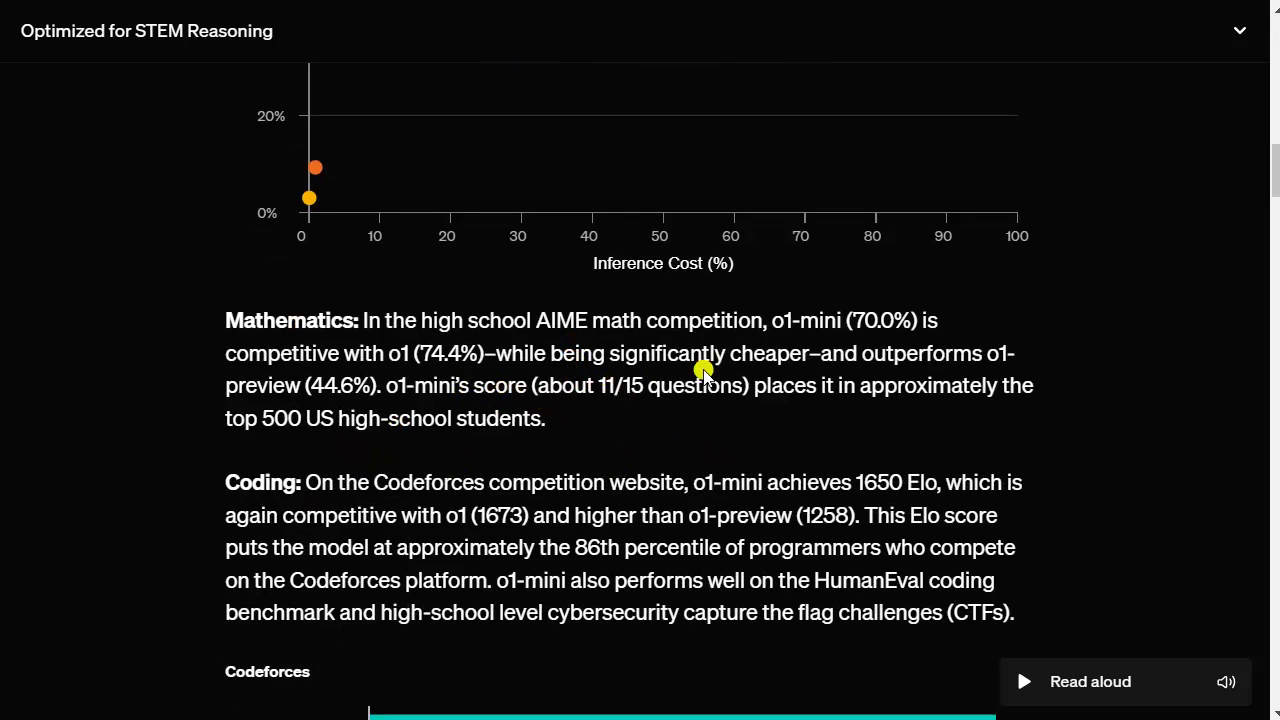
pyautogui.moveTo(512, 354); pyautogui.dragTo(910, 347)
pyautogui.click(473, 368)
pyautogui.moveTo(271, 386); pyautogui.dragTo(652, 356)
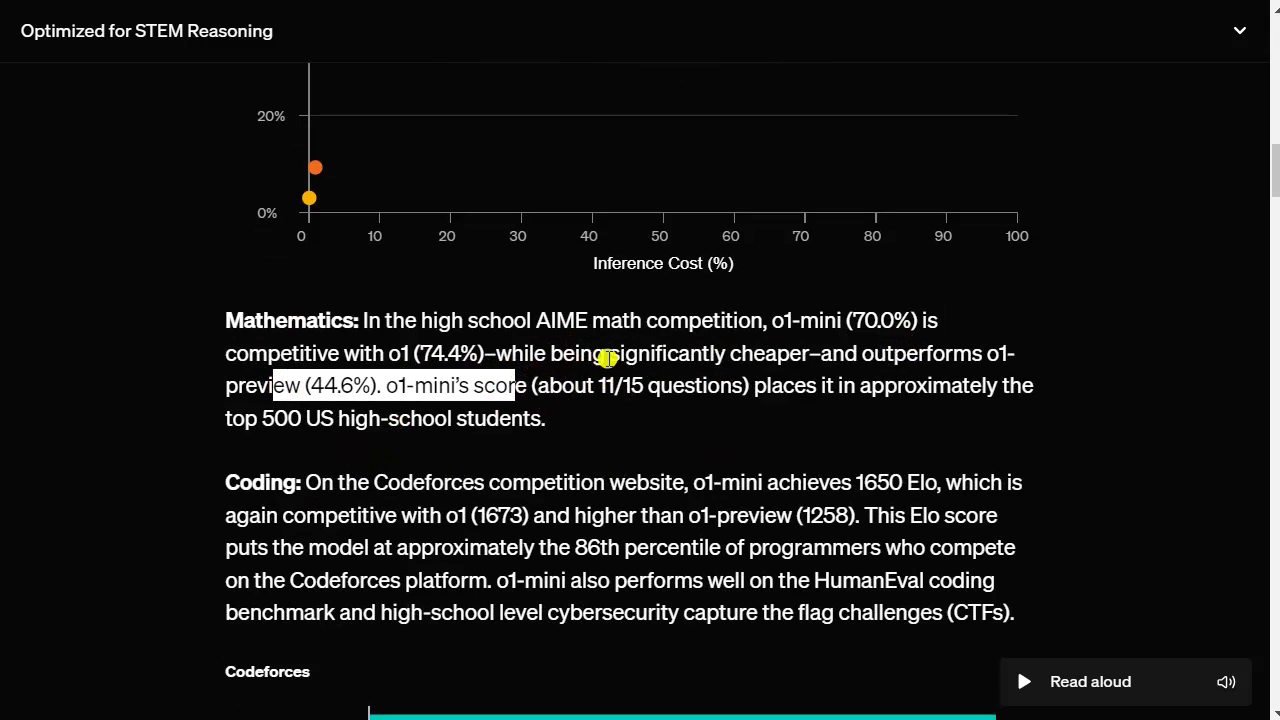
pyautogui.click(367, 357)
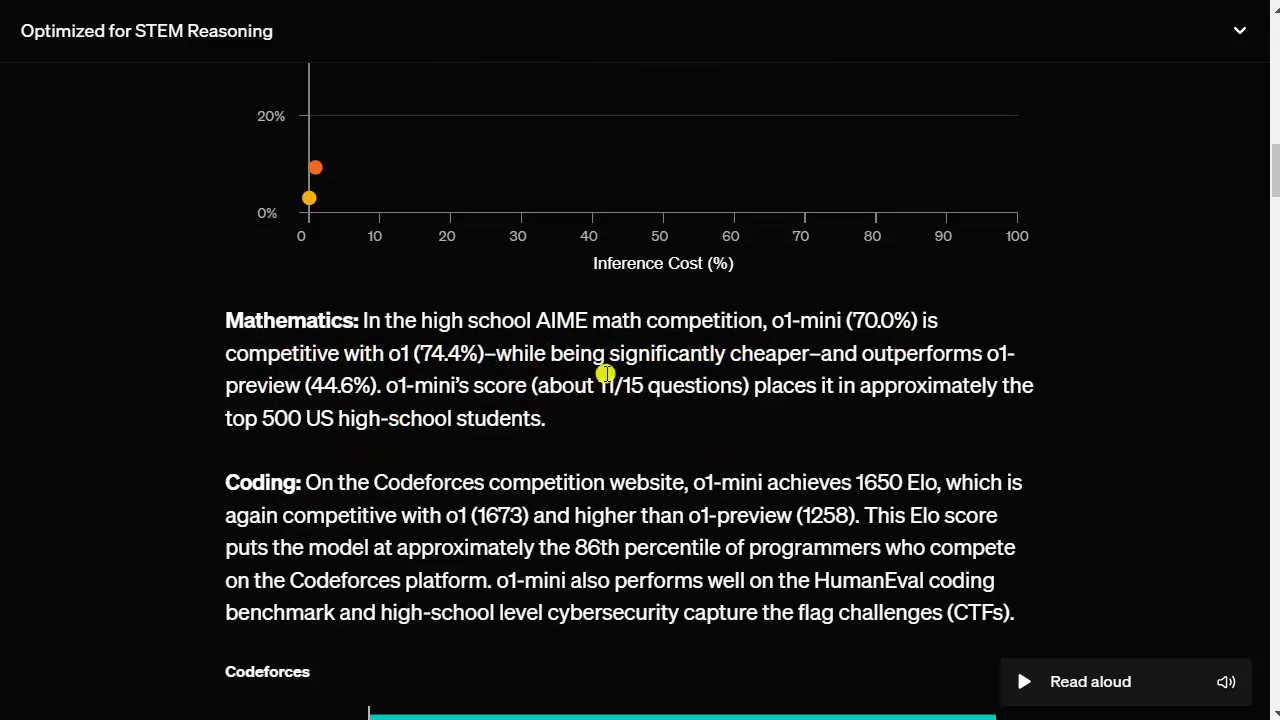
pyautogui.moveTo(495, 385); pyautogui.dragTo(890, 408)
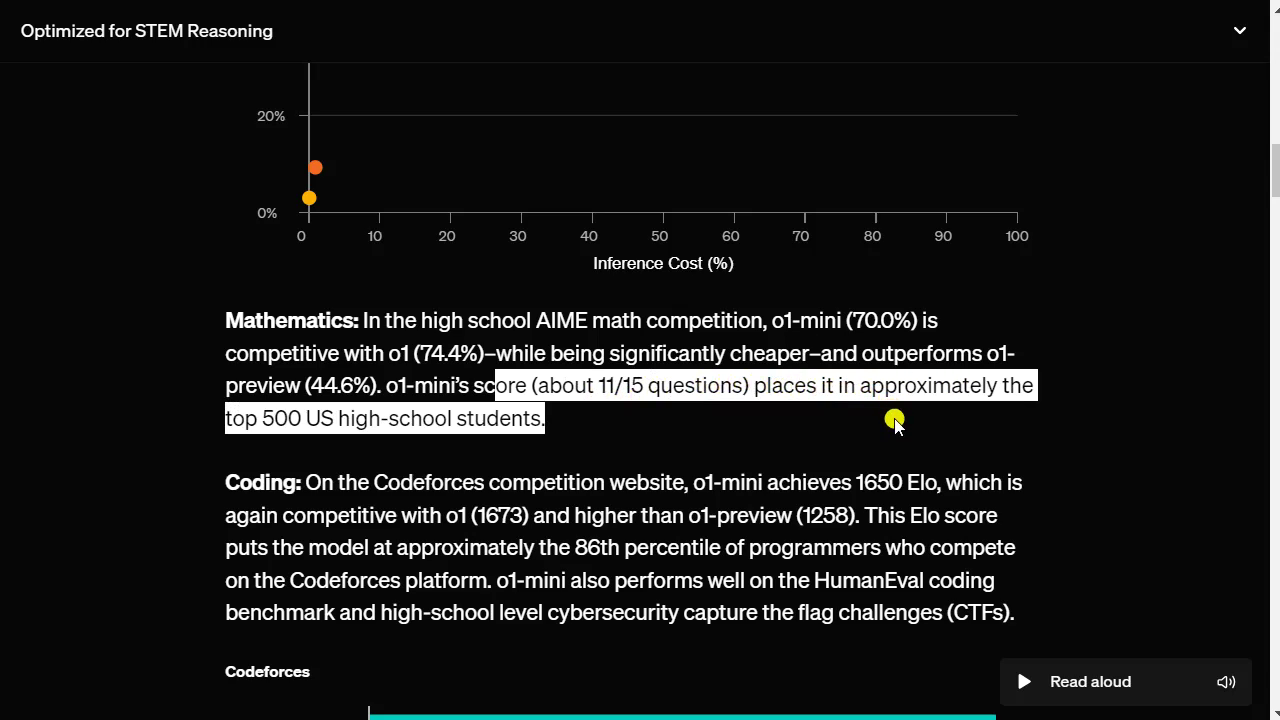
pyautogui.click(894, 423)
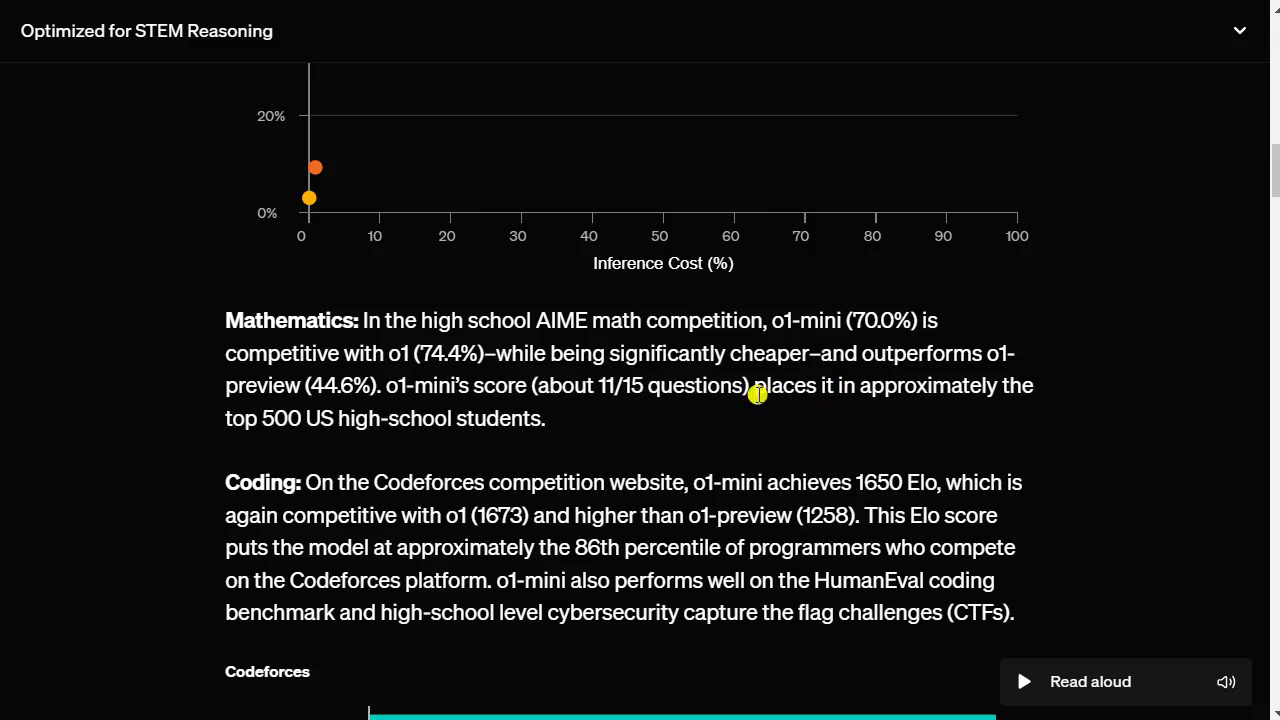
pyautogui.moveTo(301, 388); pyautogui.dragTo(554, 425)
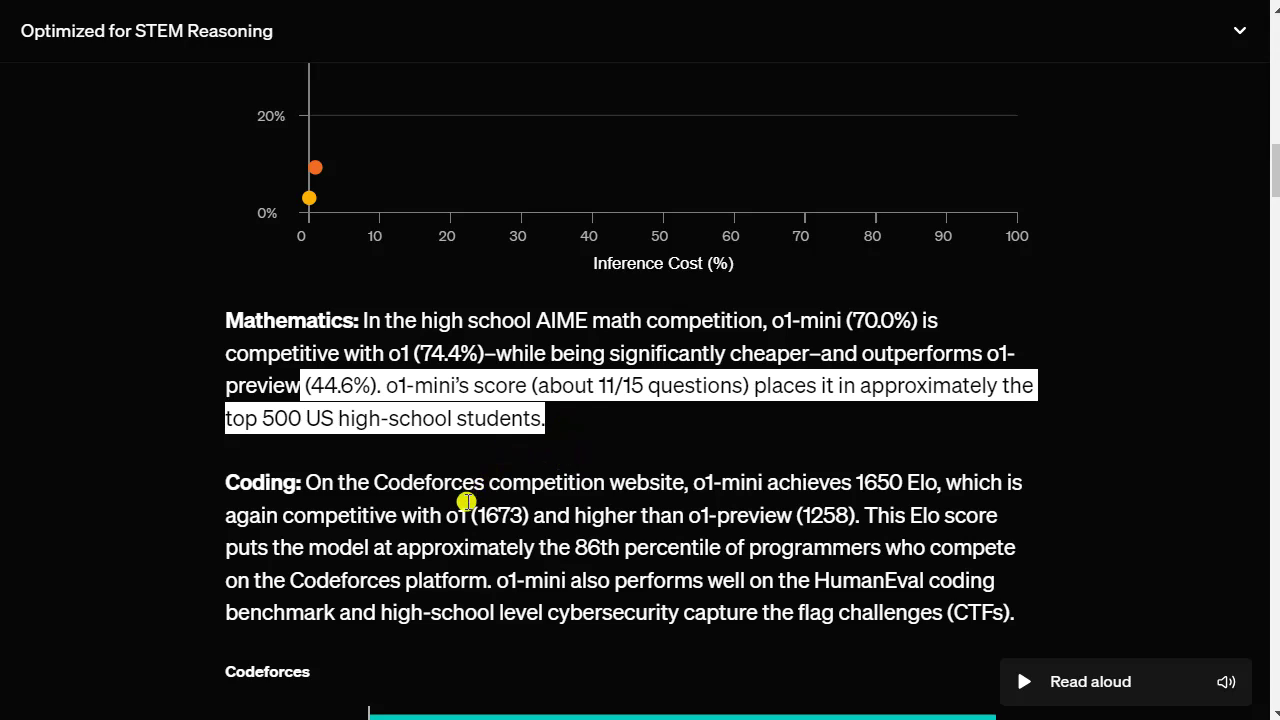
pyautogui.click(263, 417)
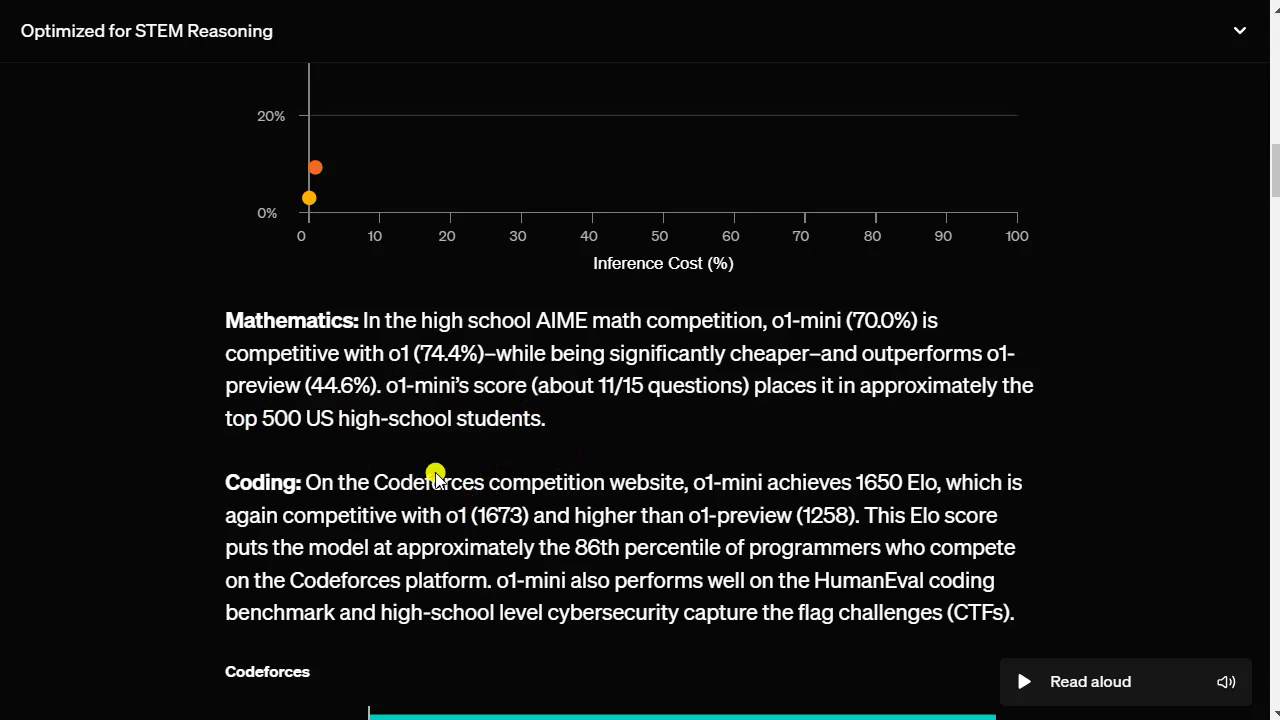
pyautogui.moveTo(400, 483); pyautogui.dragTo(735, 481)
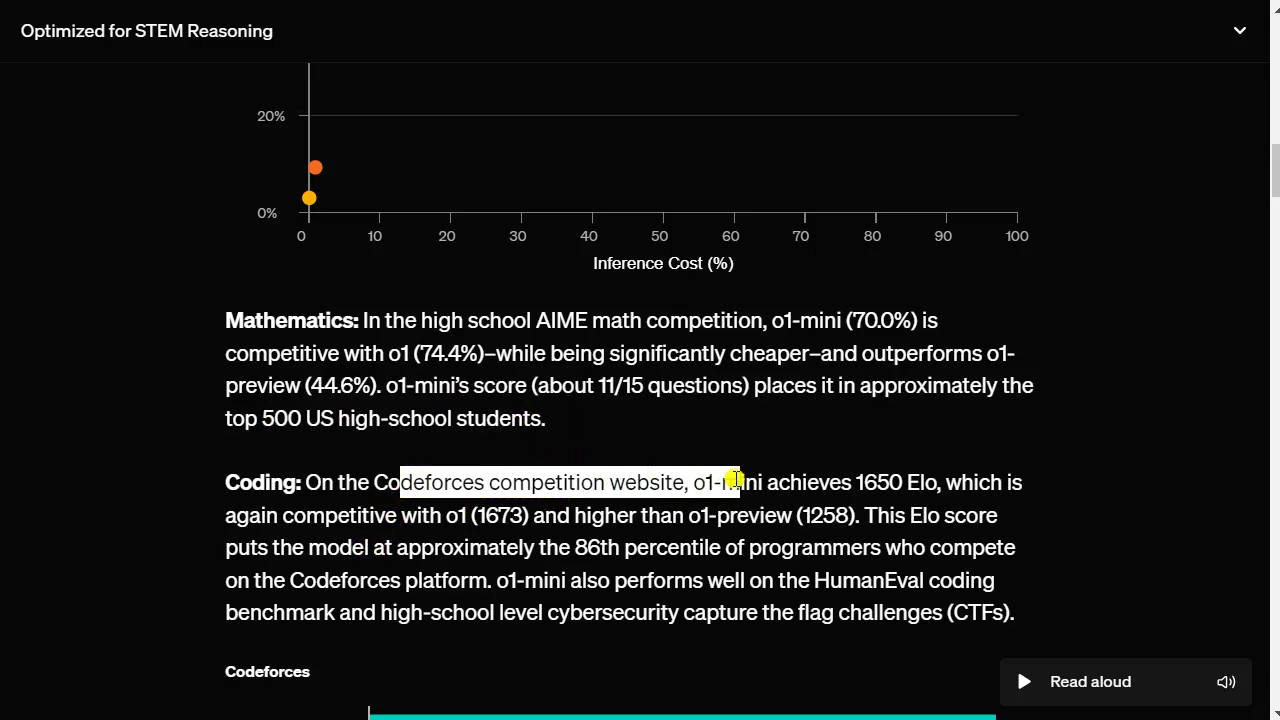
pyautogui.click(763, 490)
pyautogui.moveTo(810, 483); pyautogui.dragTo(942, 482)
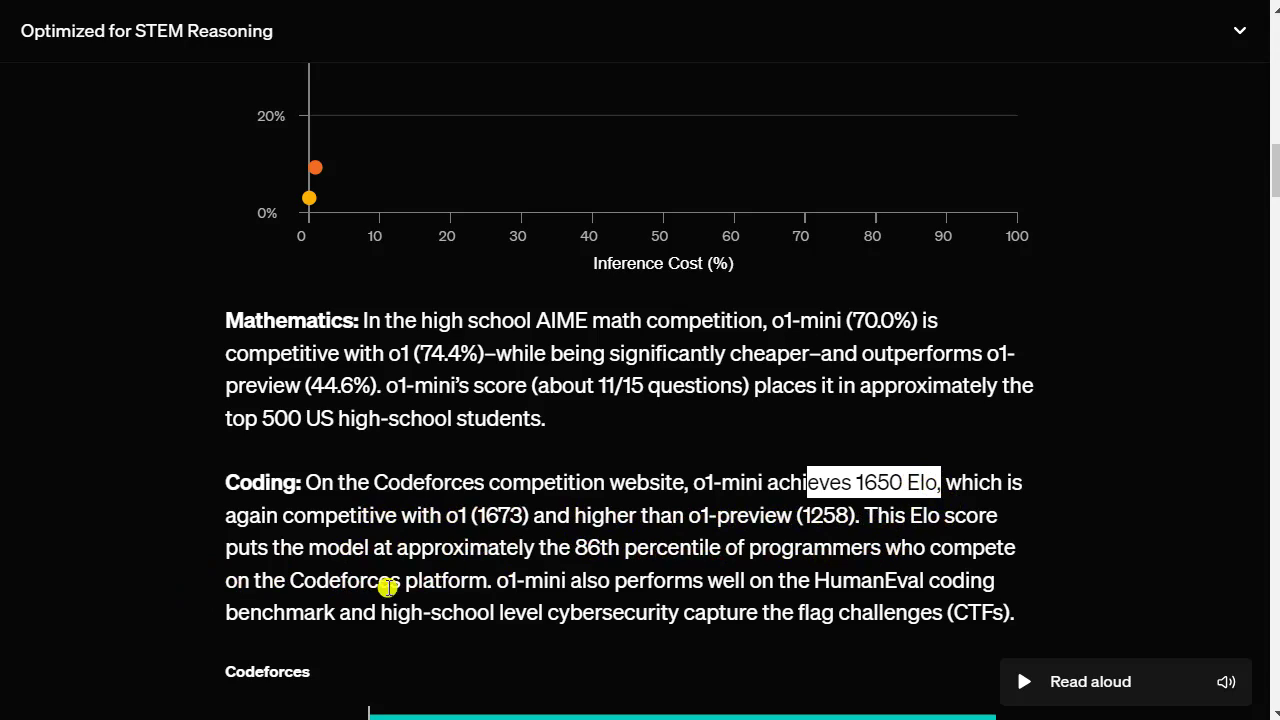
pyautogui.click(585, 579)
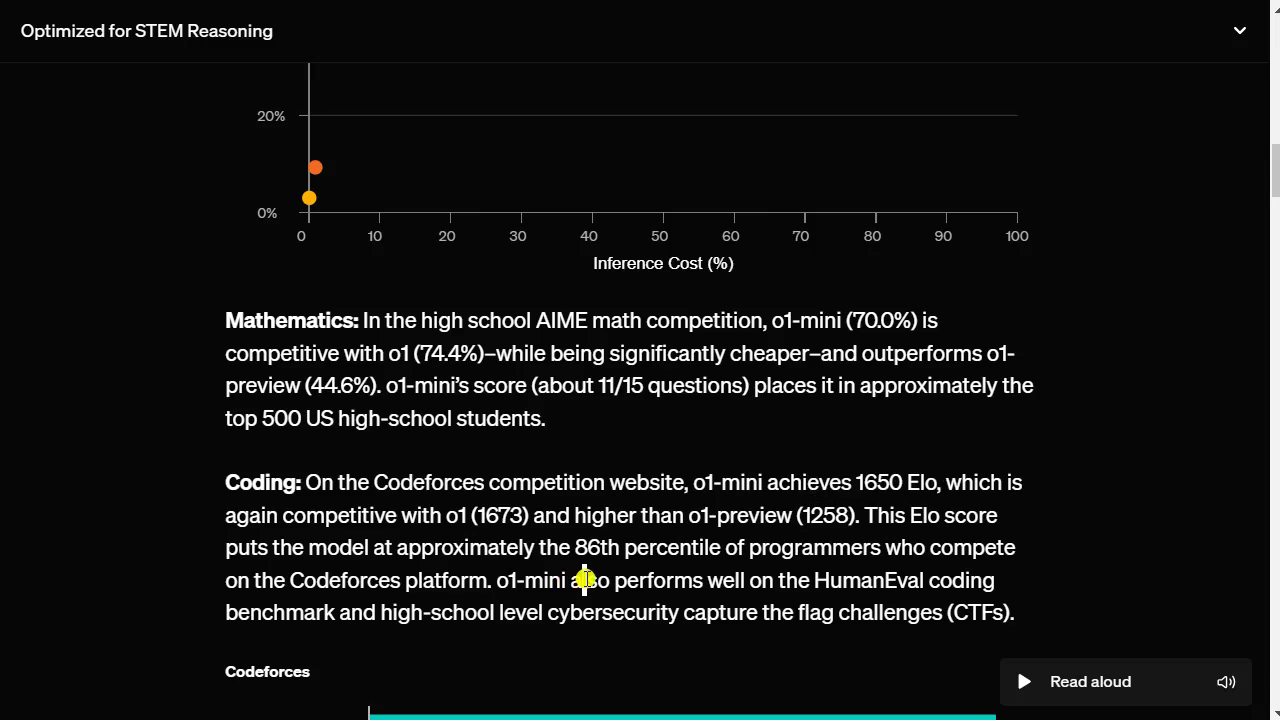
pyautogui.moveTo(570, 610); pyautogui.dragTo(1018, 612)
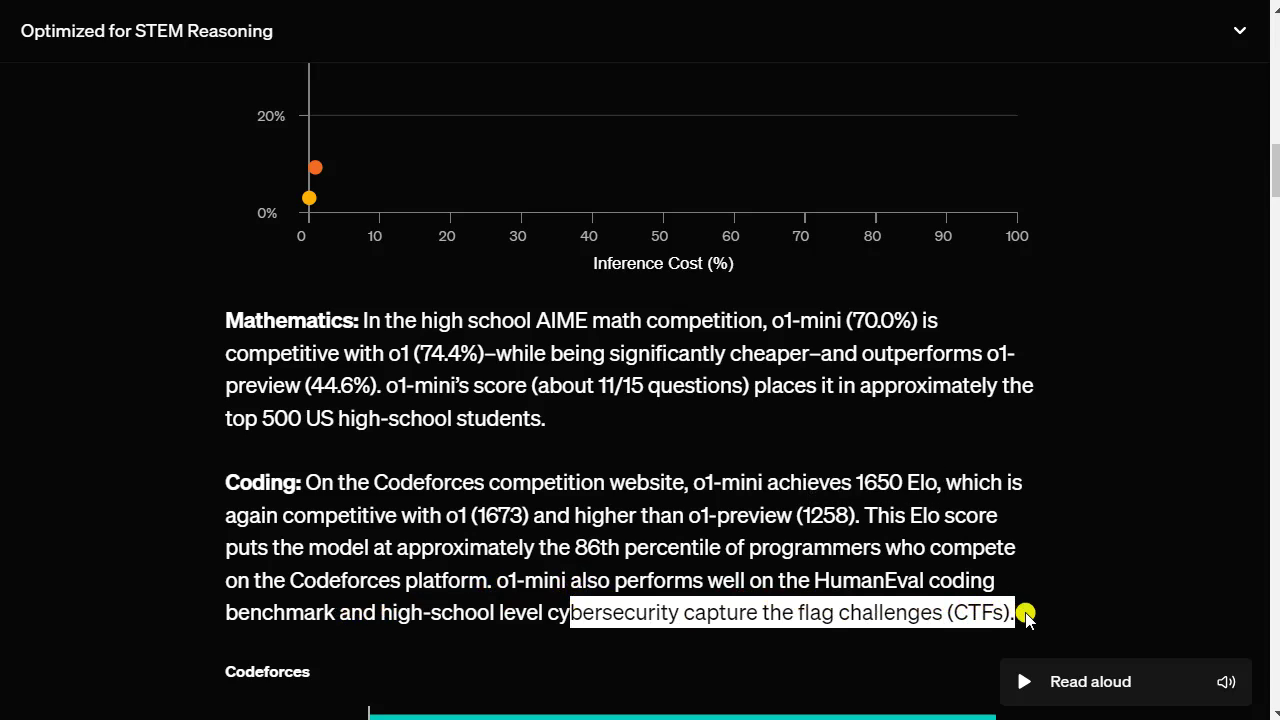
pyautogui.click(926, 589)
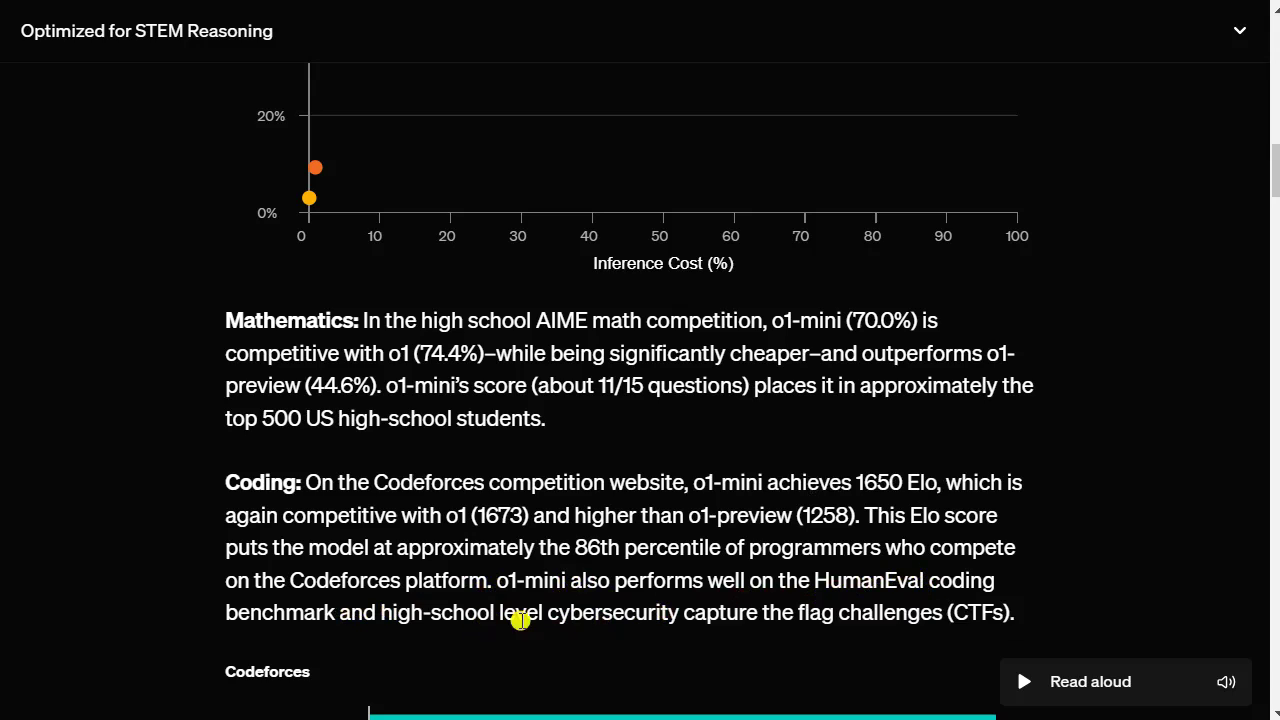
pyautogui.moveTo(605, 606); pyautogui.dragTo(928, 612)
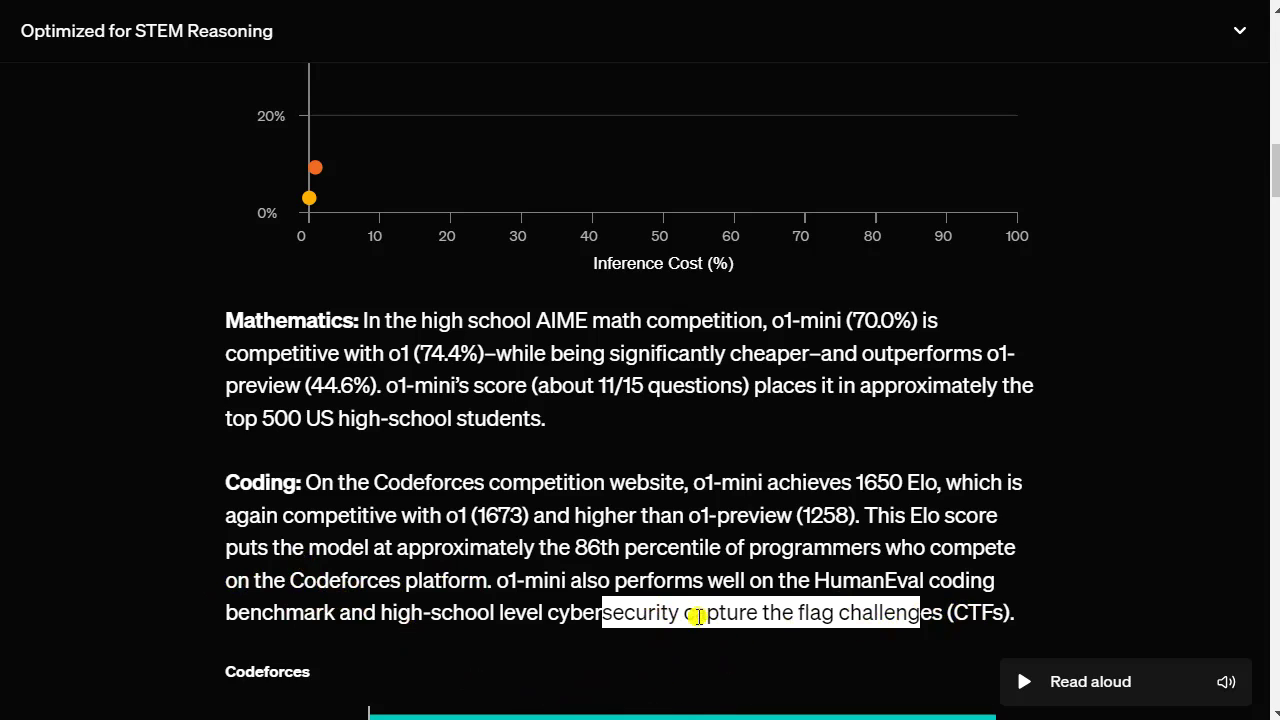
# - Scroll past the Coding paragraph and read the Codeforces and HumanEval bar values
pyautogui.scroll(-2, 697, 614)
pyautogui.scroll(-2, 570, 460)
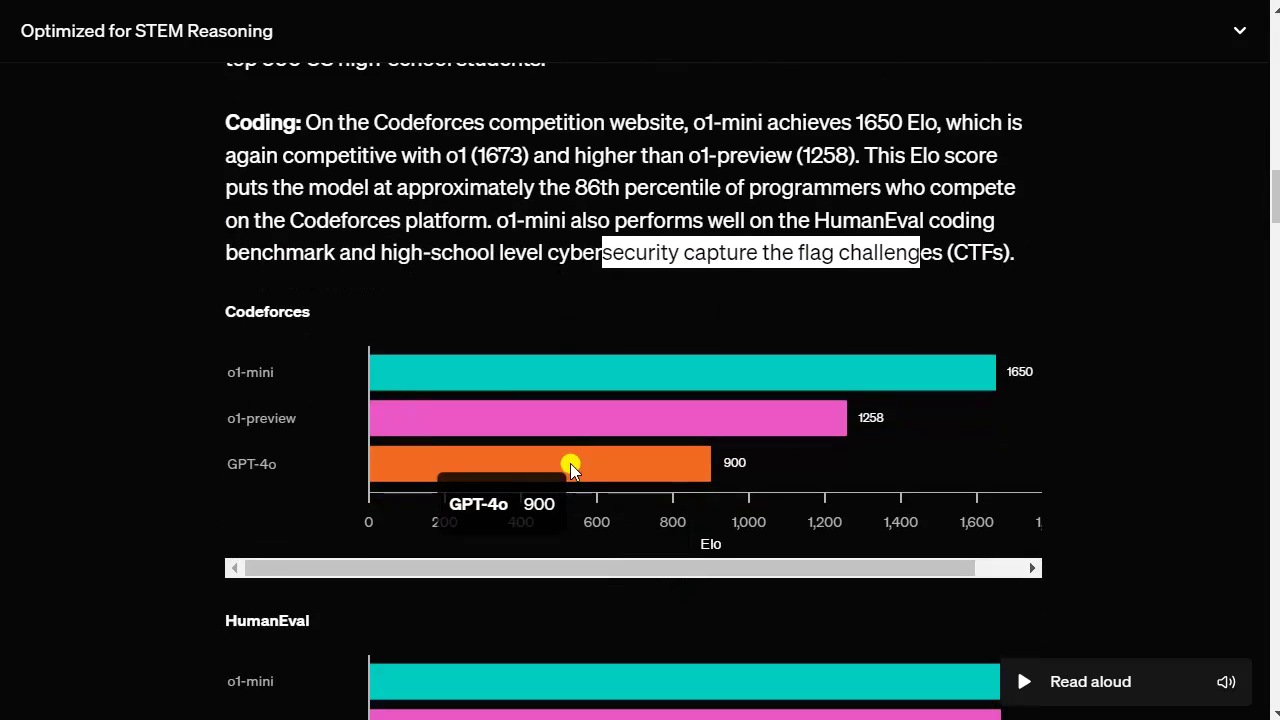
pyautogui.scroll(-4, 691, 556)
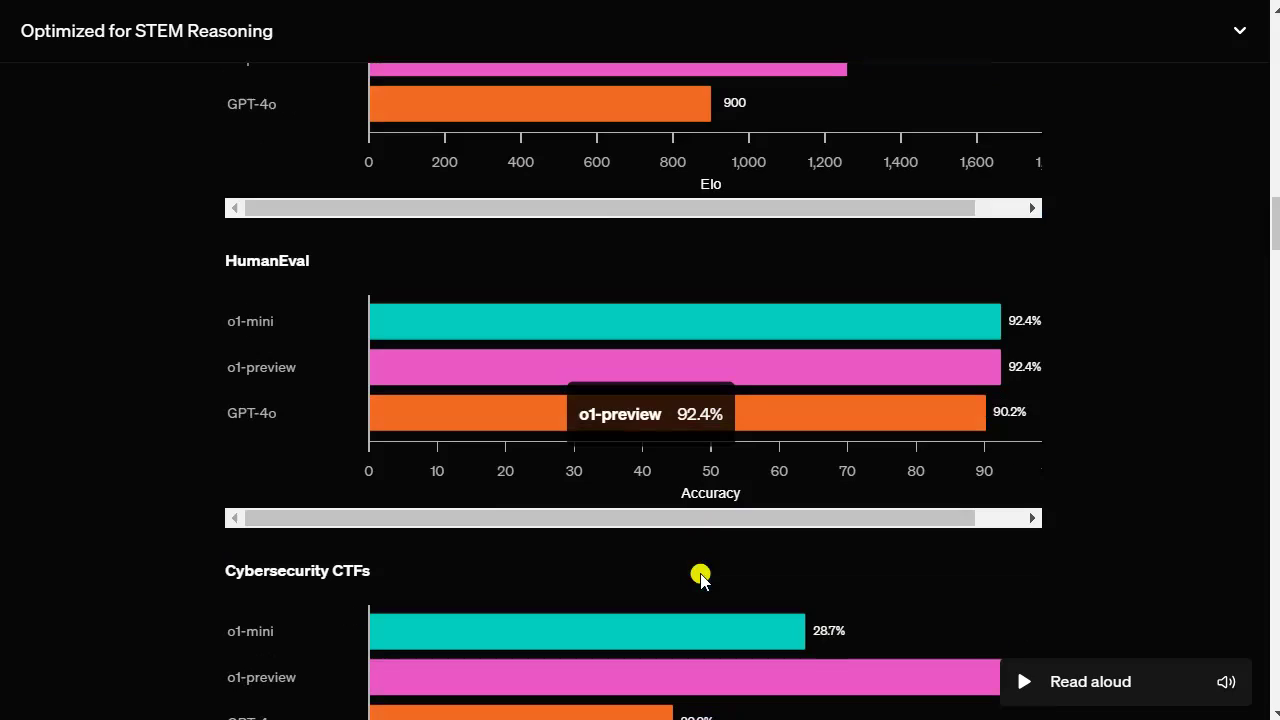
pyautogui.moveTo(817, 325)
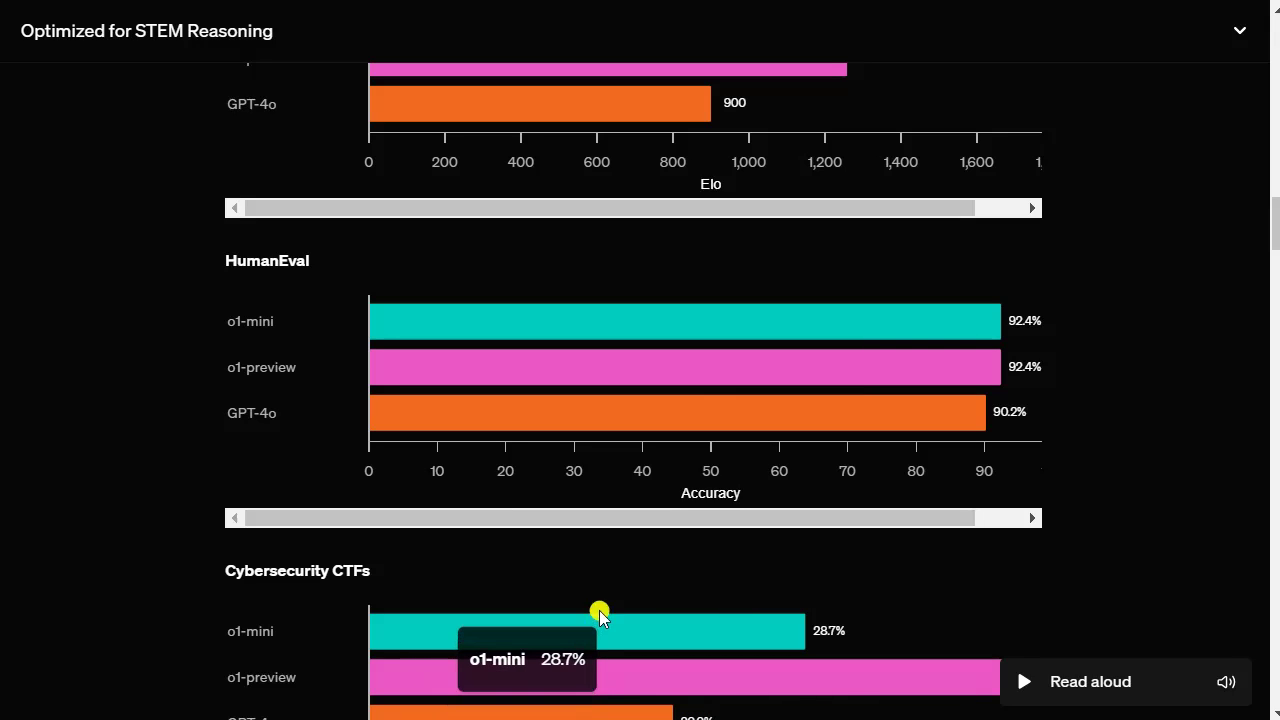
pyautogui.scroll(-6, 795, 535)
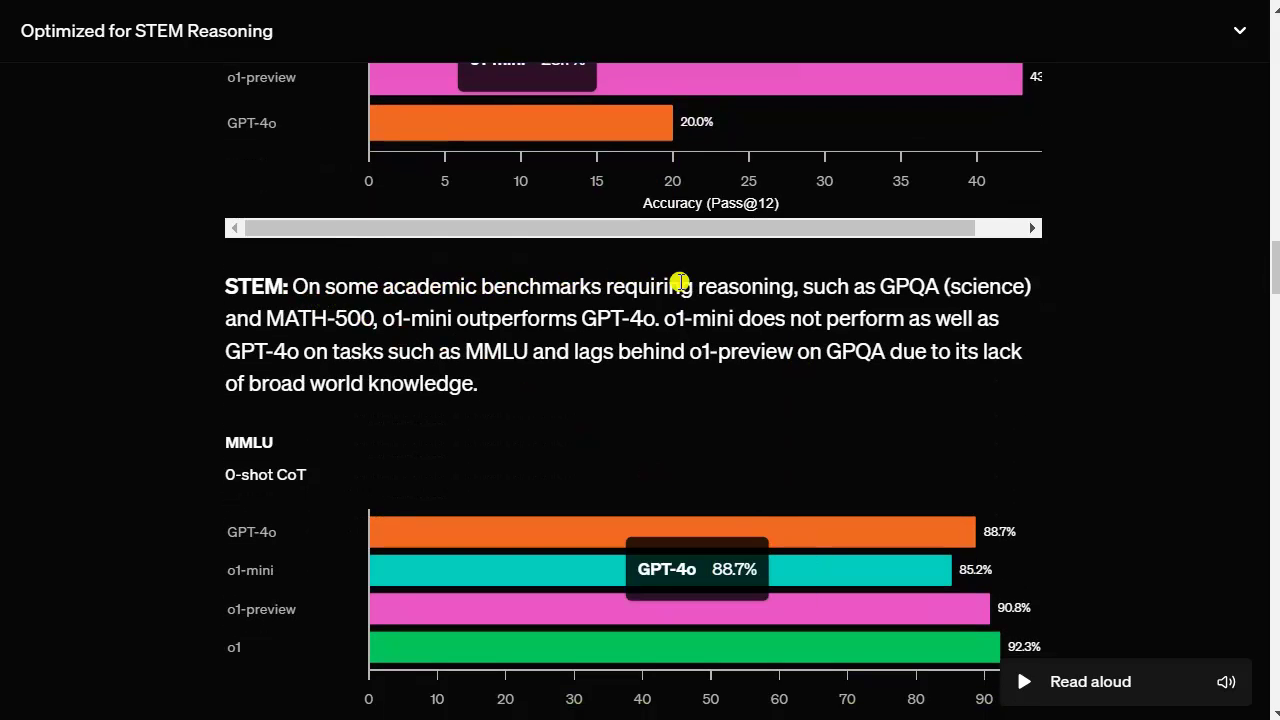
# - Highlight the GPQA mention, then scroll through the MMLU, GPQA and MATH-500 charts
pyautogui.moveTo(826, 286); pyautogui.dragTo(789, 325)
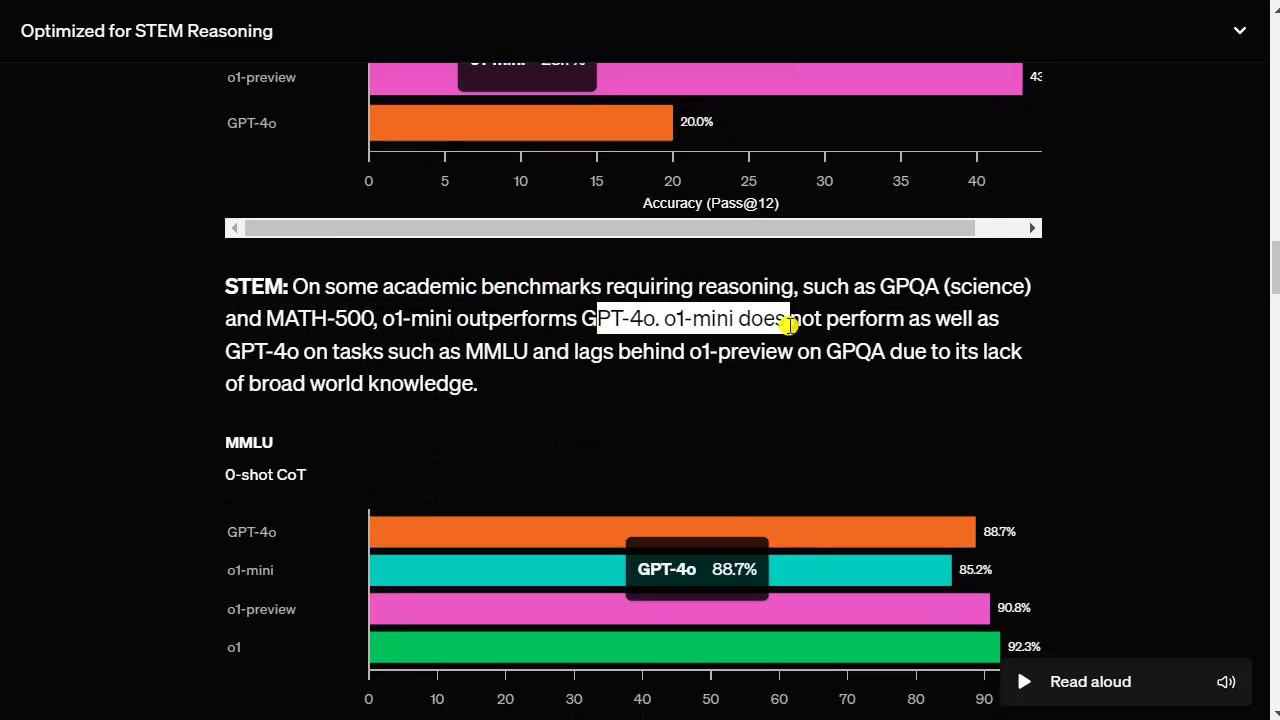
pyautogui.click(505, 352)
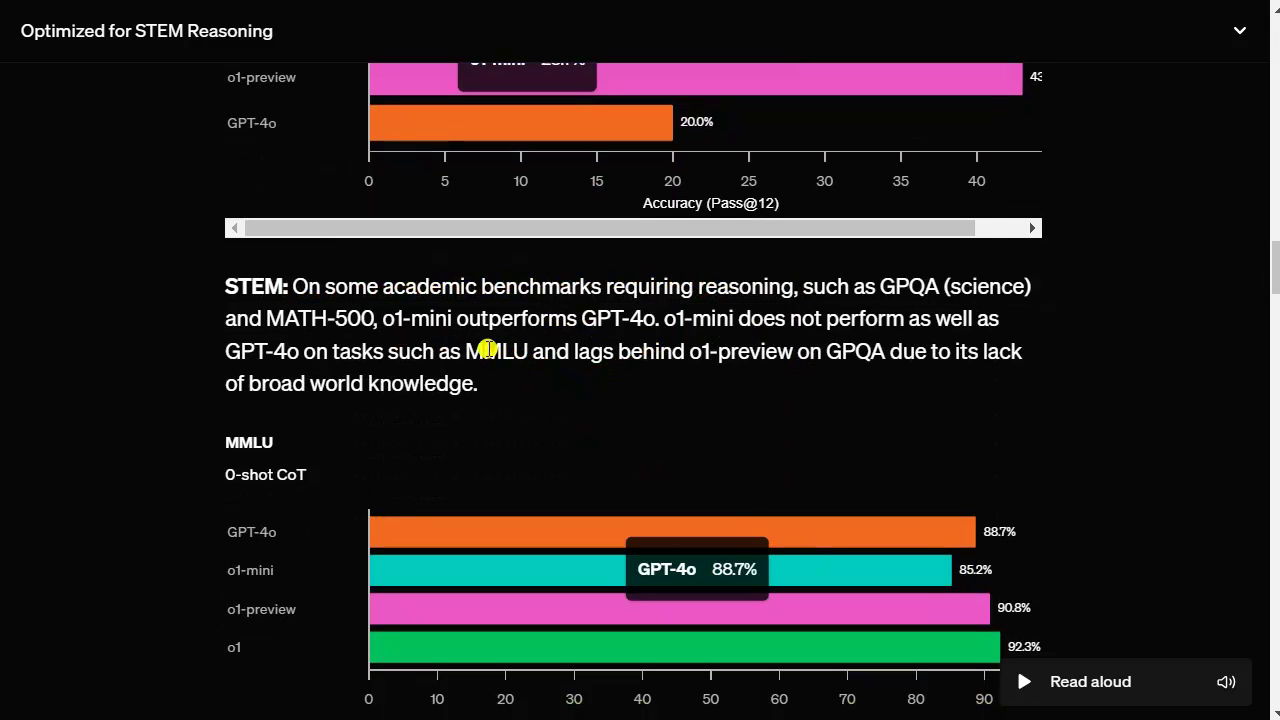
pyautogui.scroll(-1, 487, 349)
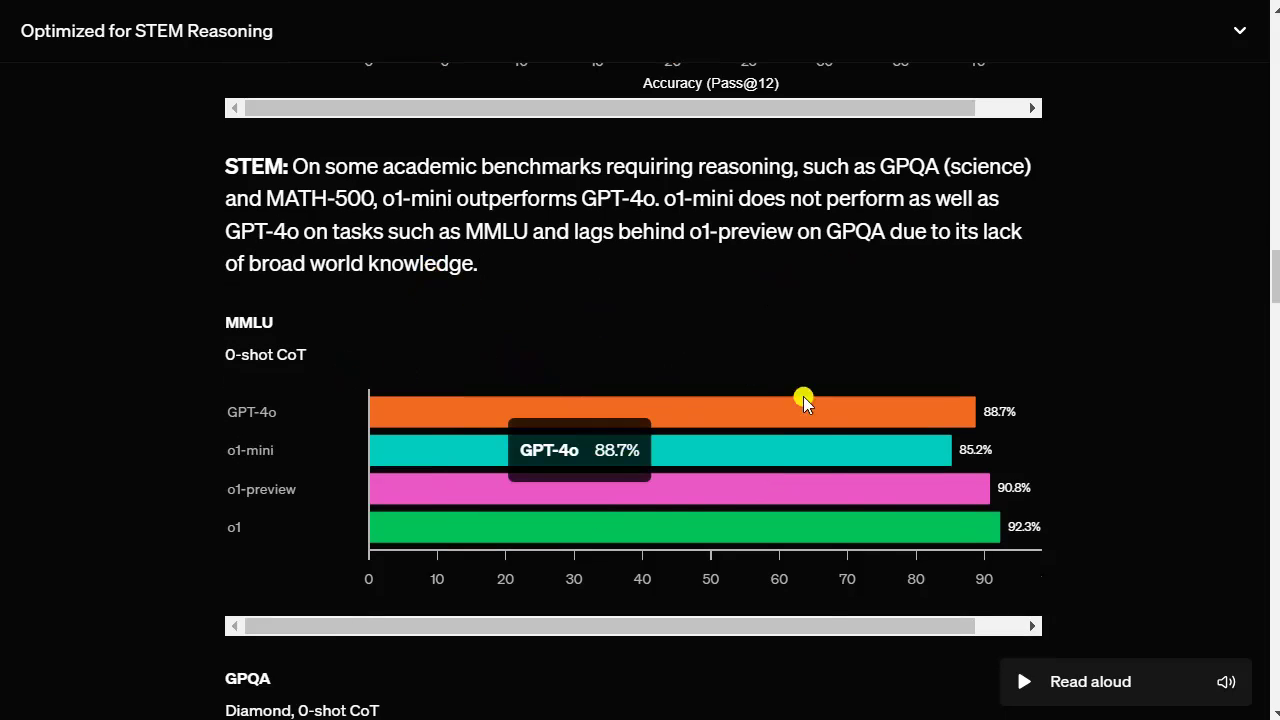
pyautogui.scroll(-5, 616, 647)
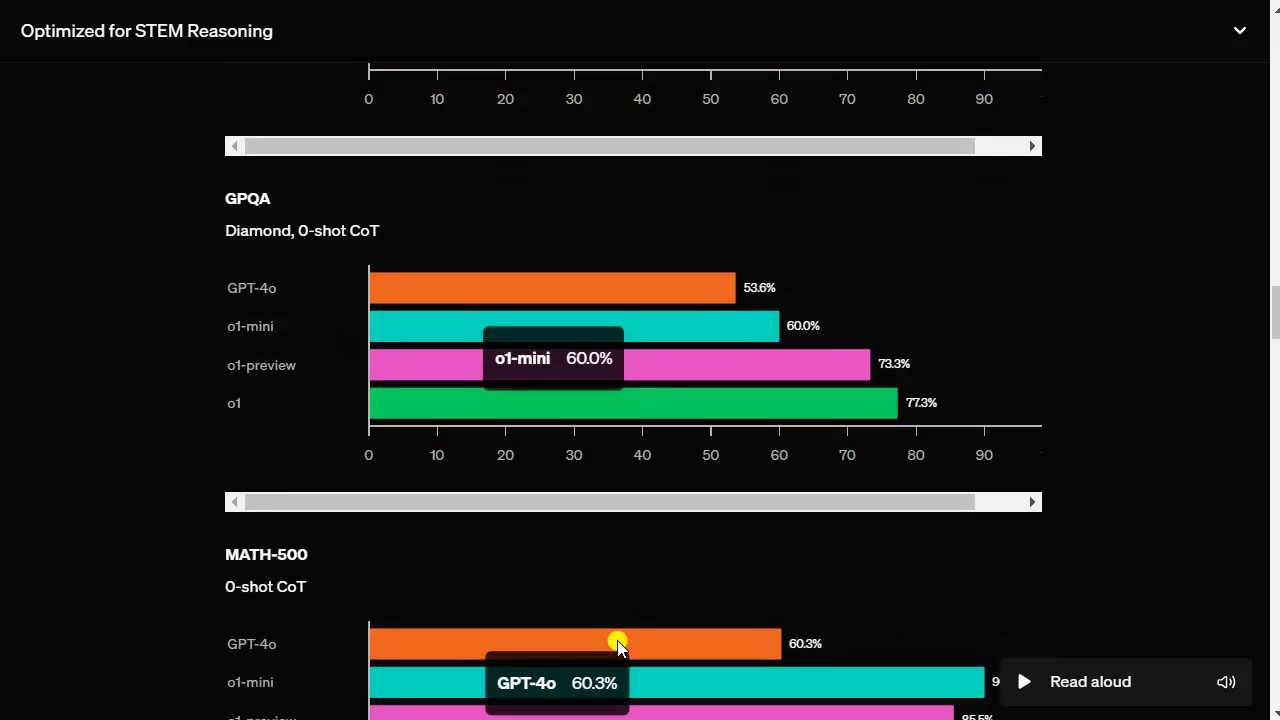
pyautogui.scroll(-3, 548, 560)
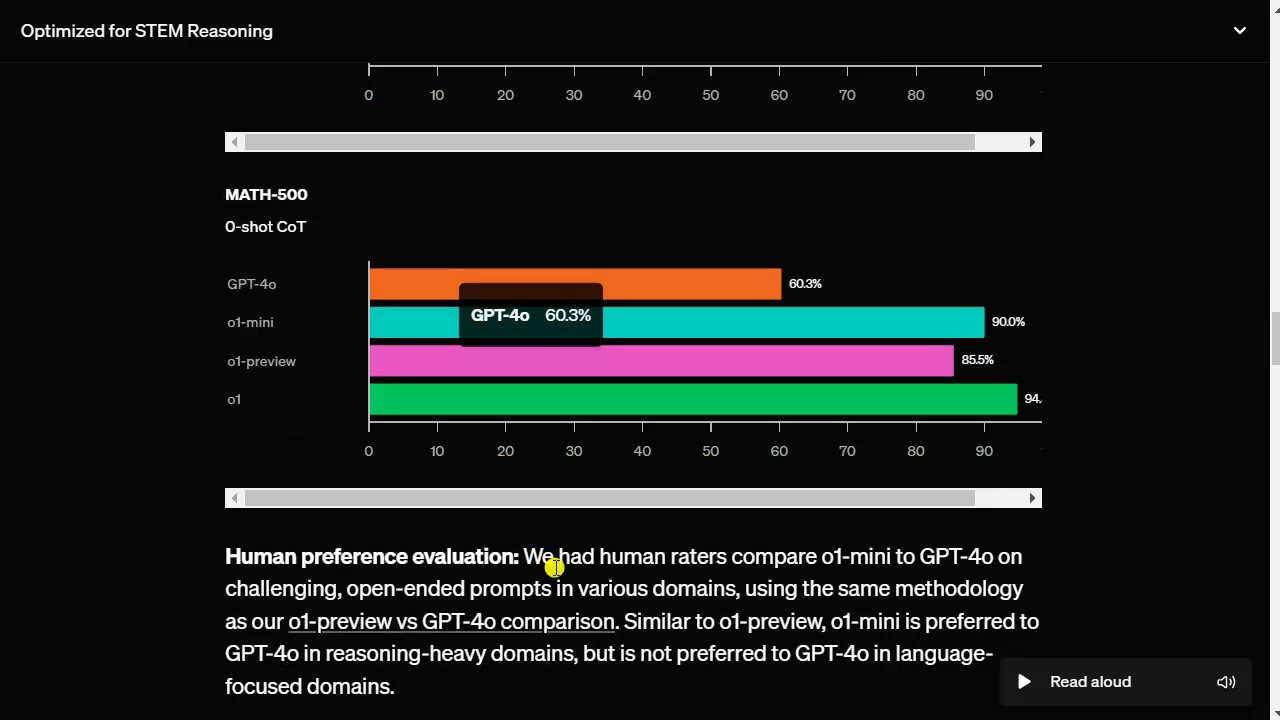
pyautogui.scroll(-1, 555, 568)
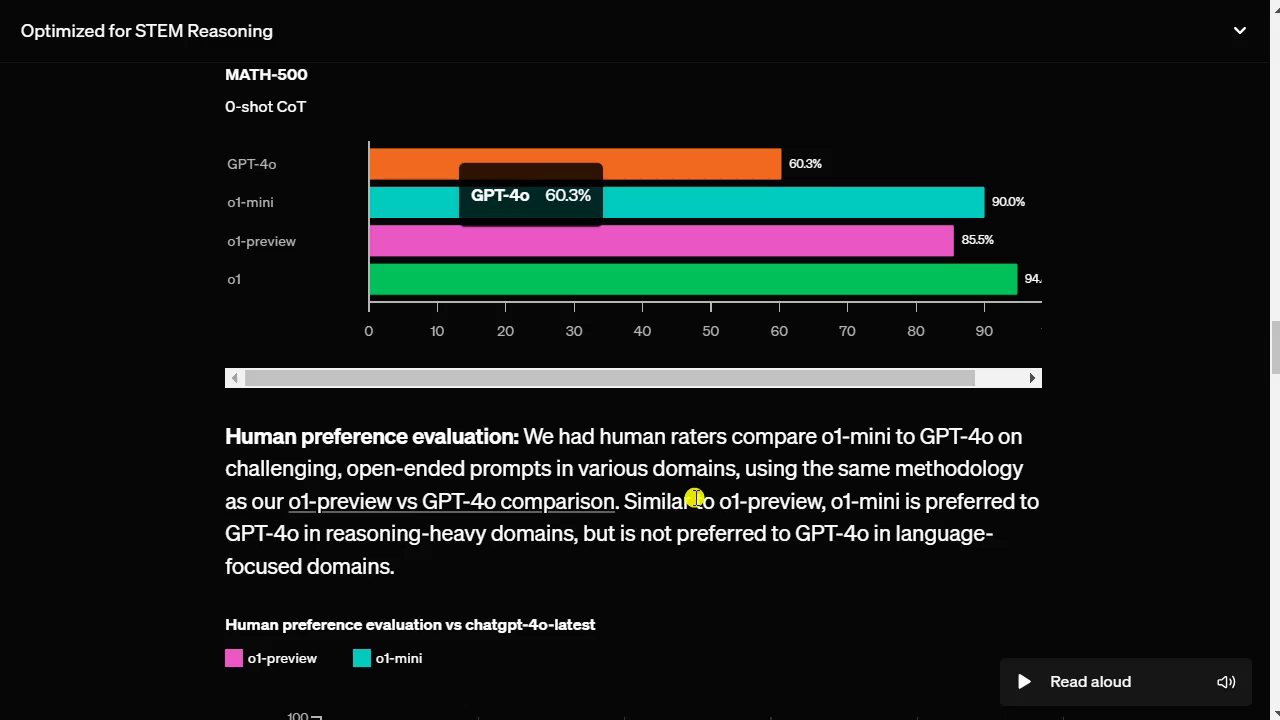
# - Scroll down to the Model Speed video, then back up to the How it works section
pyautogui.scroll(-7, 778, 405)
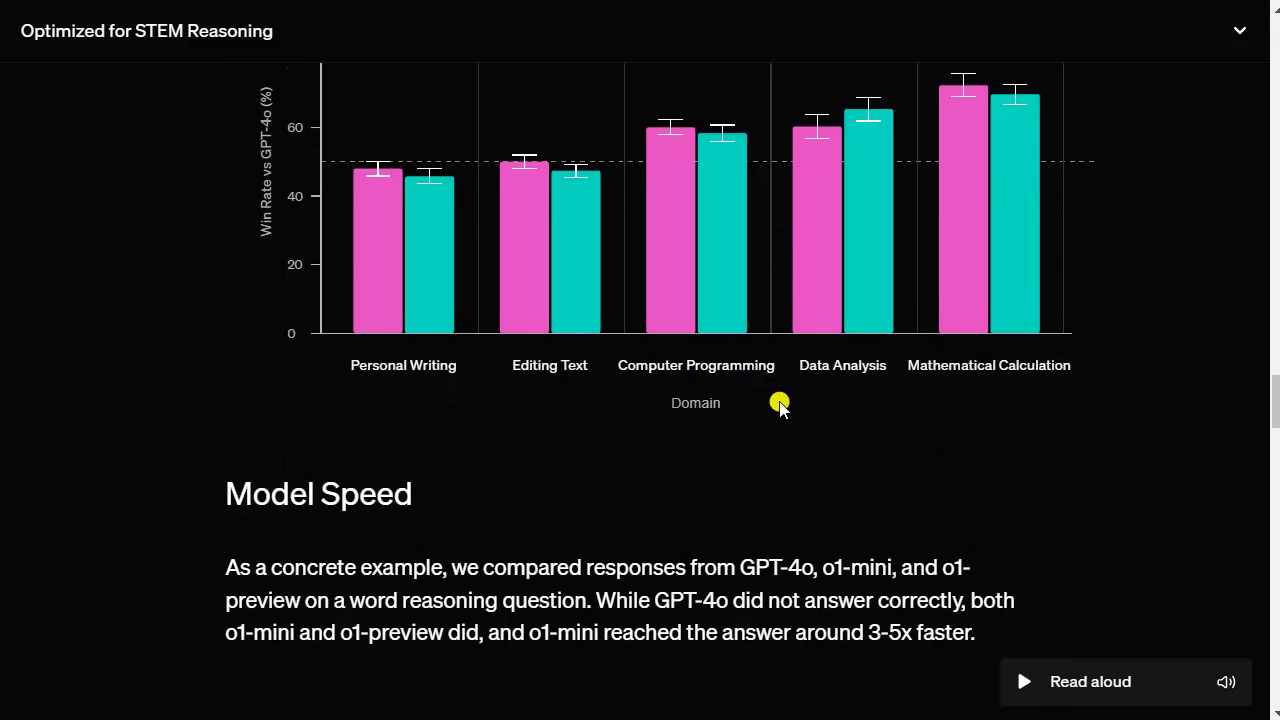
pyautogui.scroll(-5, 780, 404)
pyautogui.scroll(-2, 680, 376)
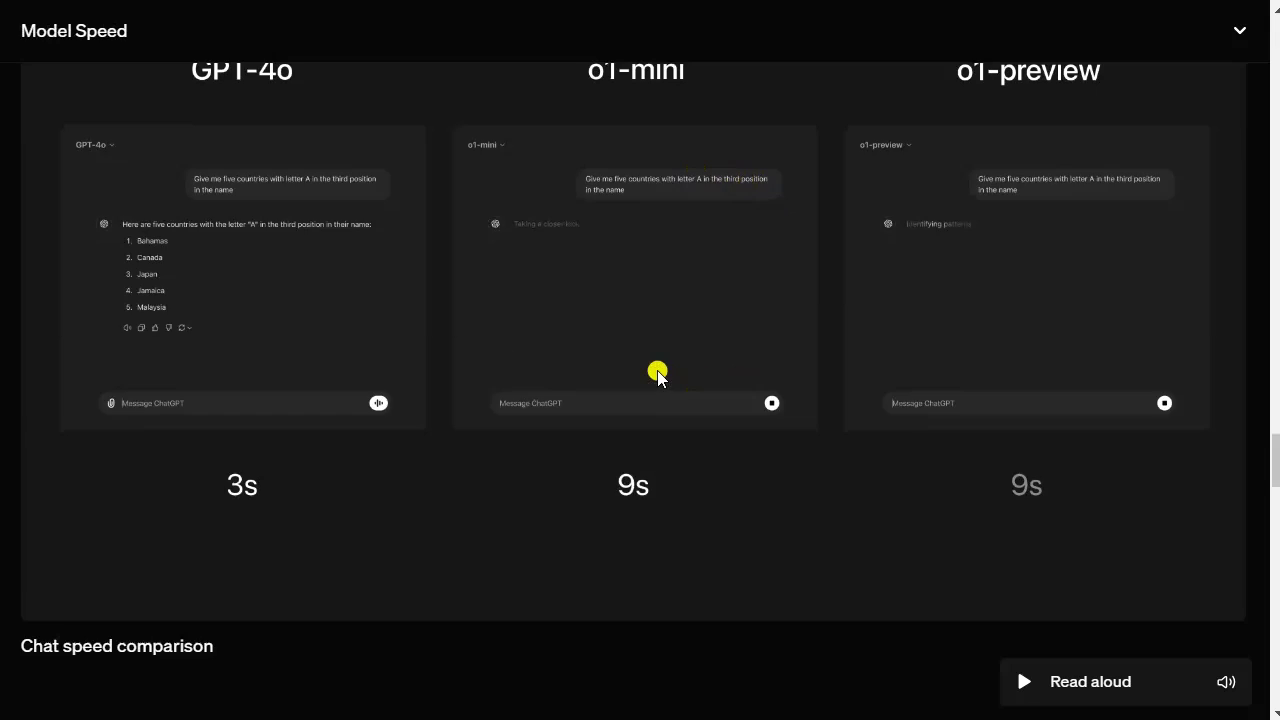
pyautogui.scroll(-1, 645, 388)
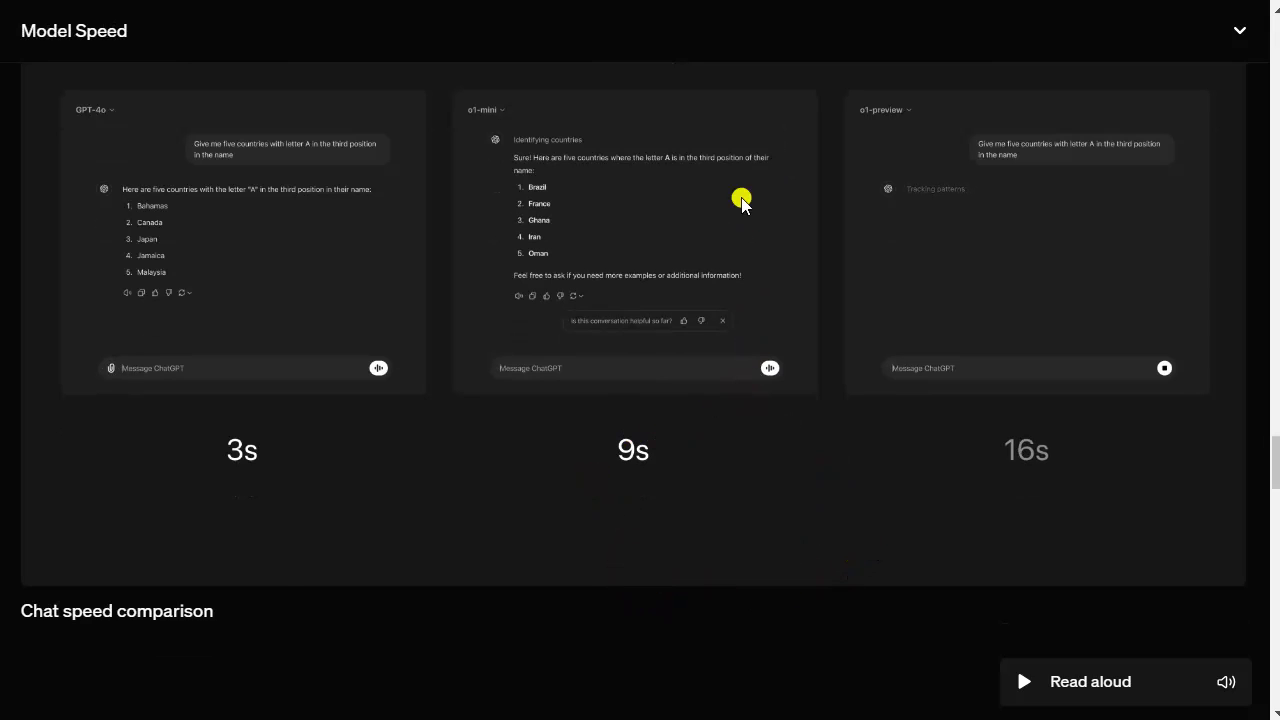
pyautogui.scroll(-5, 729, 239)
pyautogui.scroll(6, 740, 471)
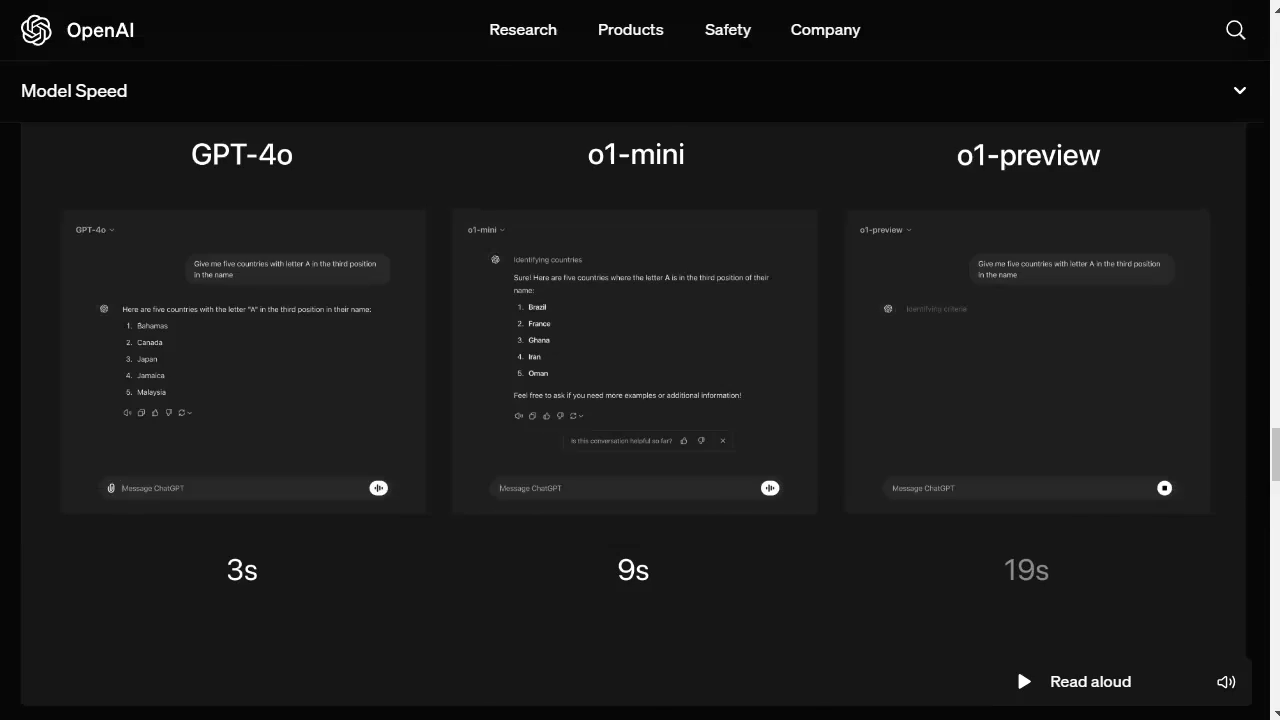
pyautogui.scroll(5, 640, 400)
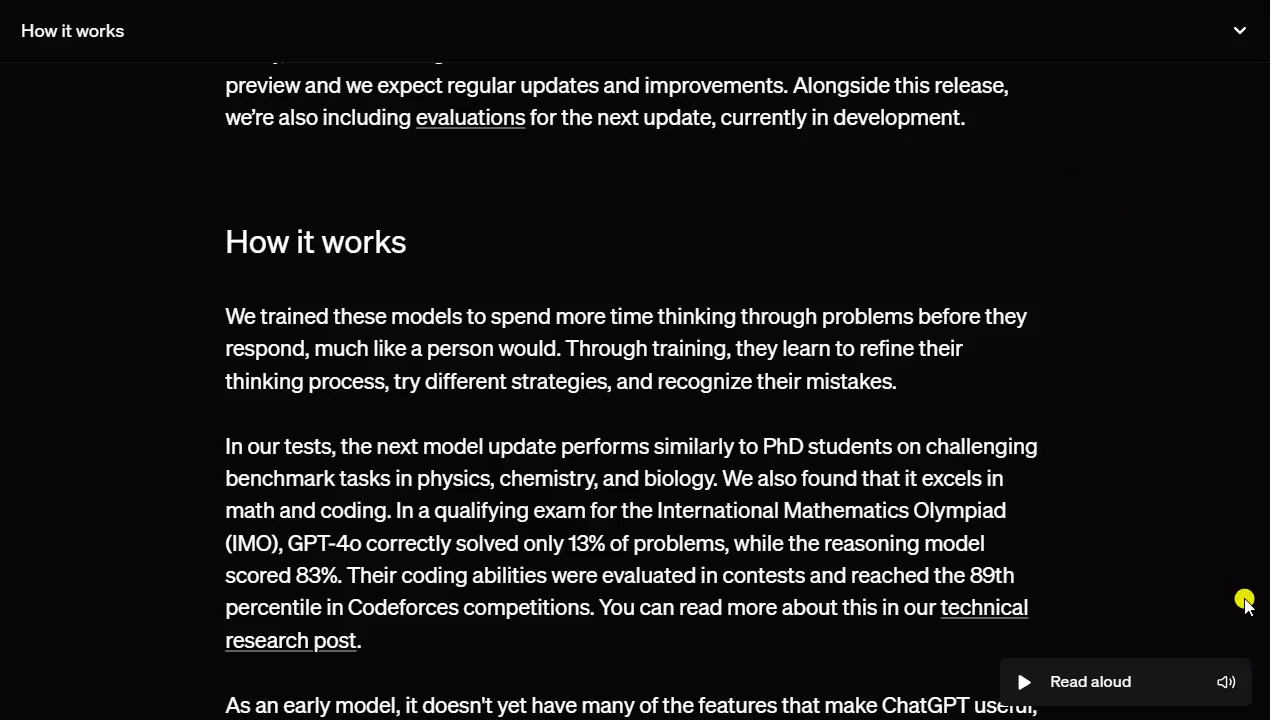
# - Scroll the o1-preview post from the top to the How it works paragraphs on o1's missing browsing and file uploads
pyautogui.scroll(6, 1168, 600)
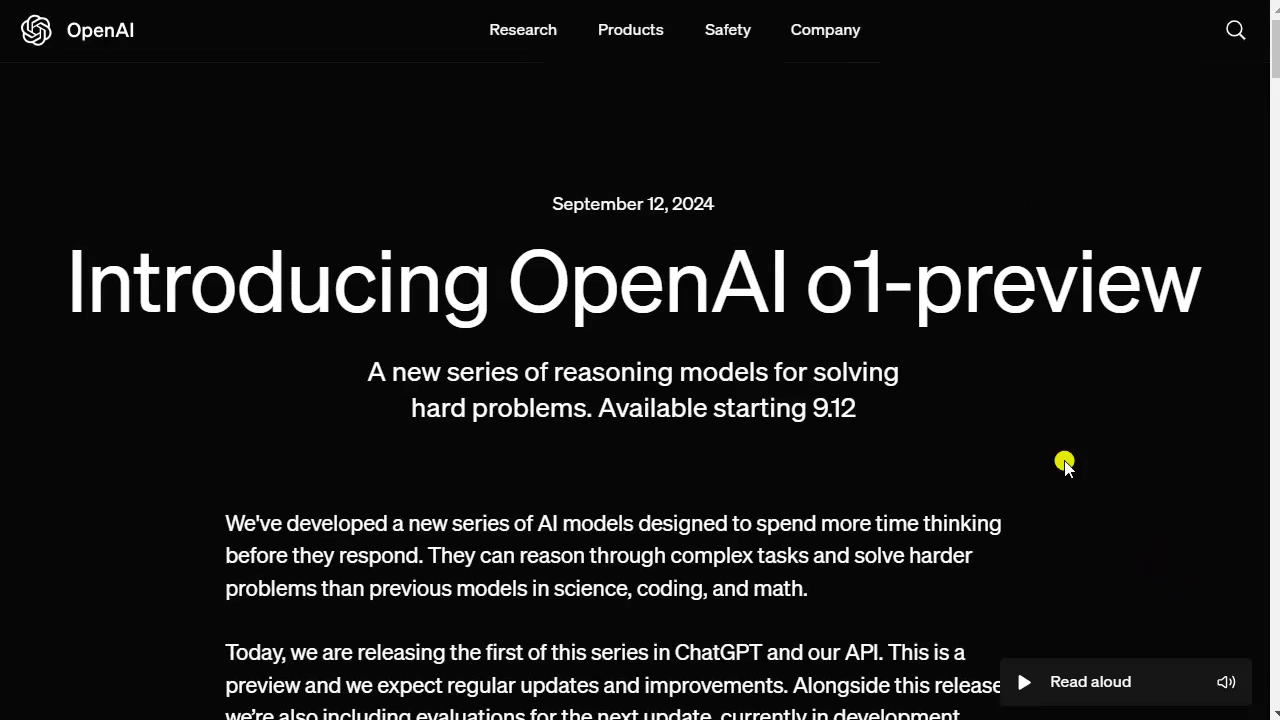
pyautogui.scroll(-5, 751, 491)
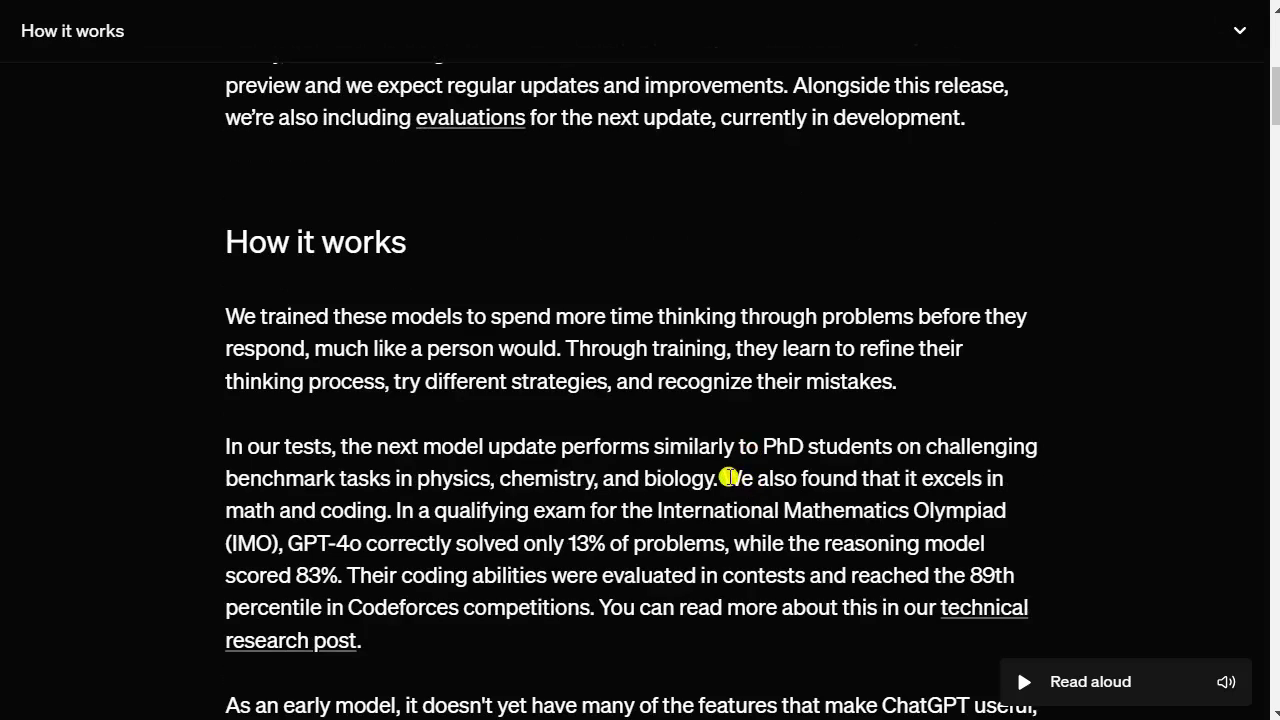
pyautogui.scroll(-2, 729, 478)
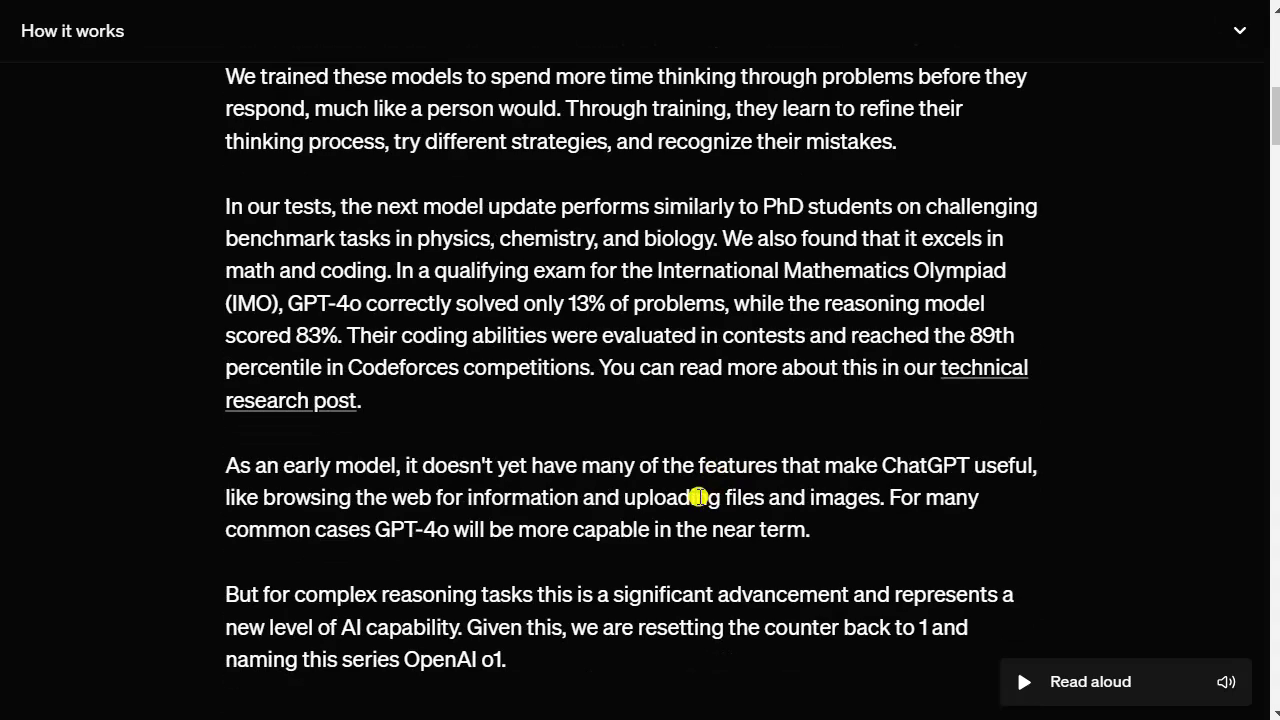